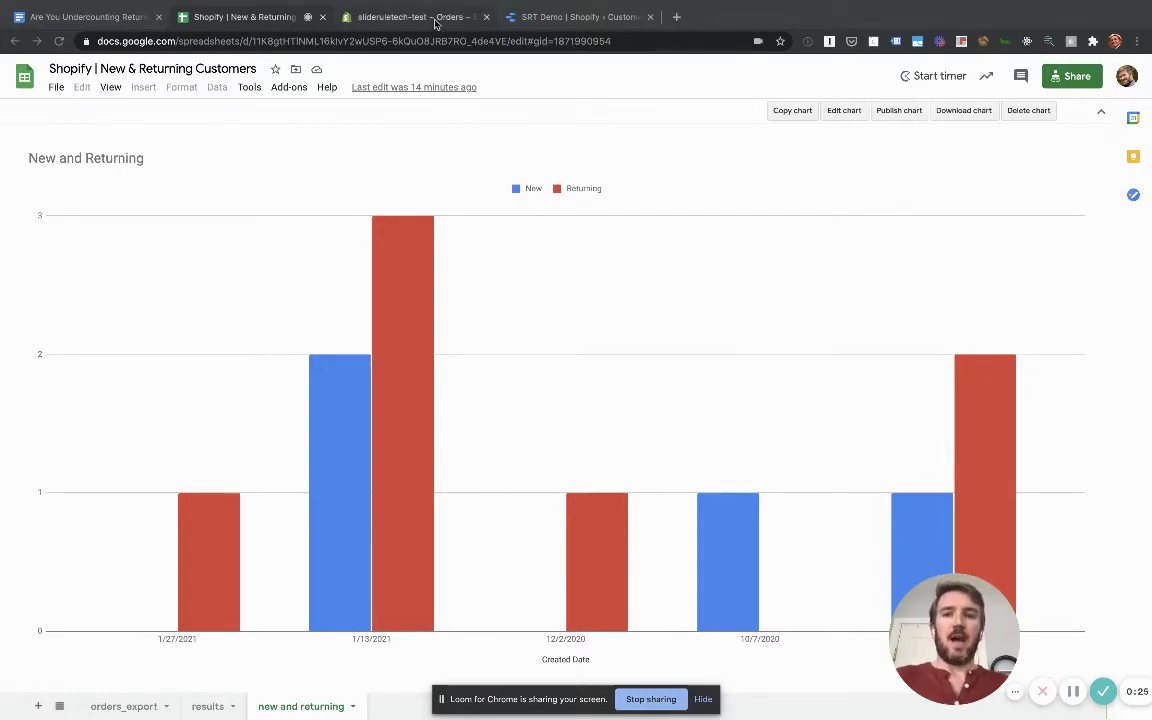
Make a copy of the template named 'Demo Shopify | New & Returning Customers' and open it.
{"action": "left_click", "coordinate": [58, 88]}
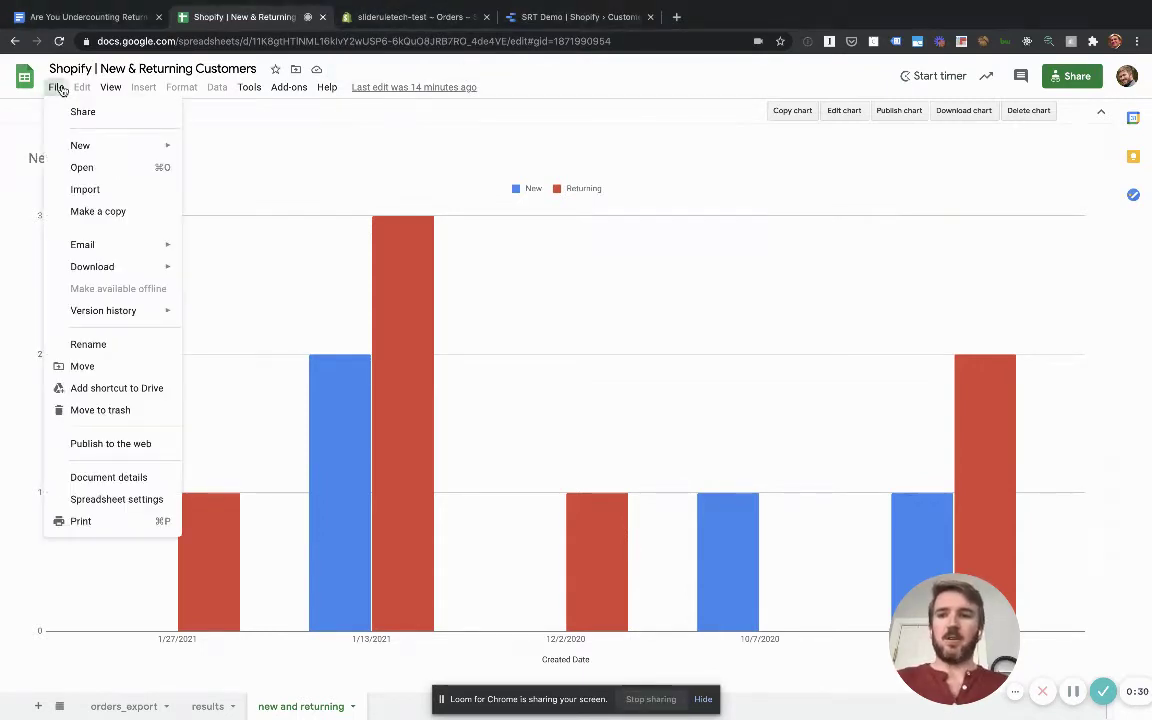
{"action": "left_click", "coordinate": [125, 216]}
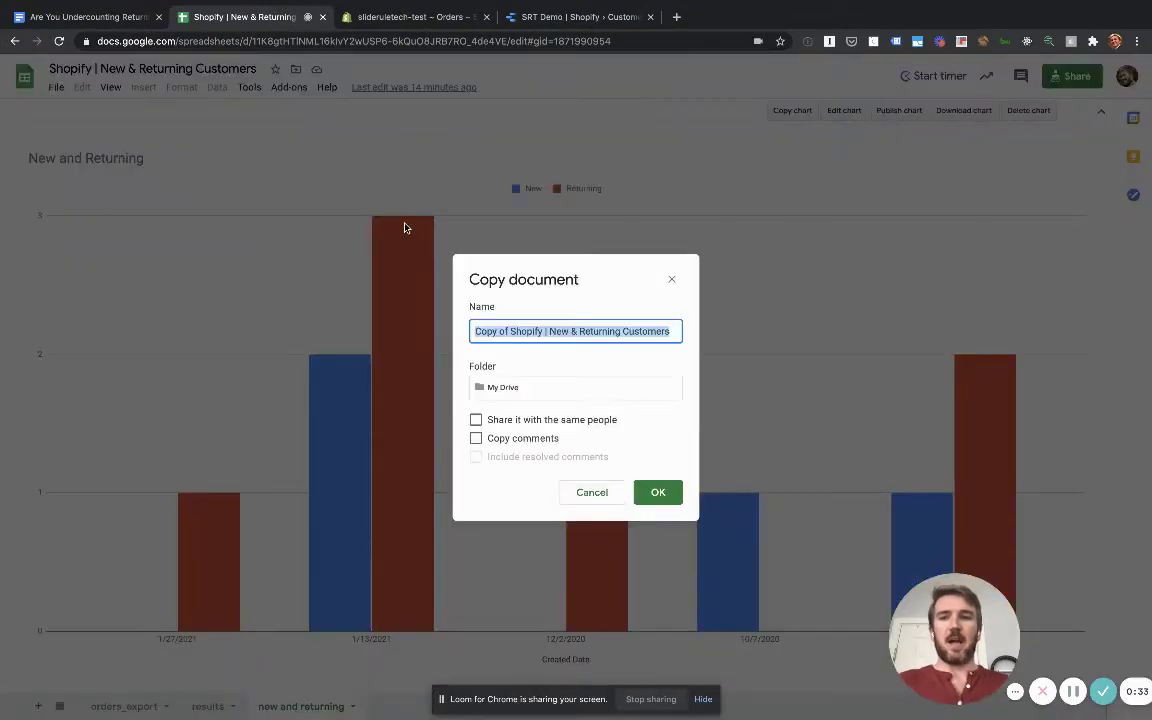
{"action": "left_click", "coordinate": [505, 332]}
{"action": "left_click_drag", "start_coordinate": [509, 332], "coordinate": [468, 332]}
{"action": "type", "text": "De"}
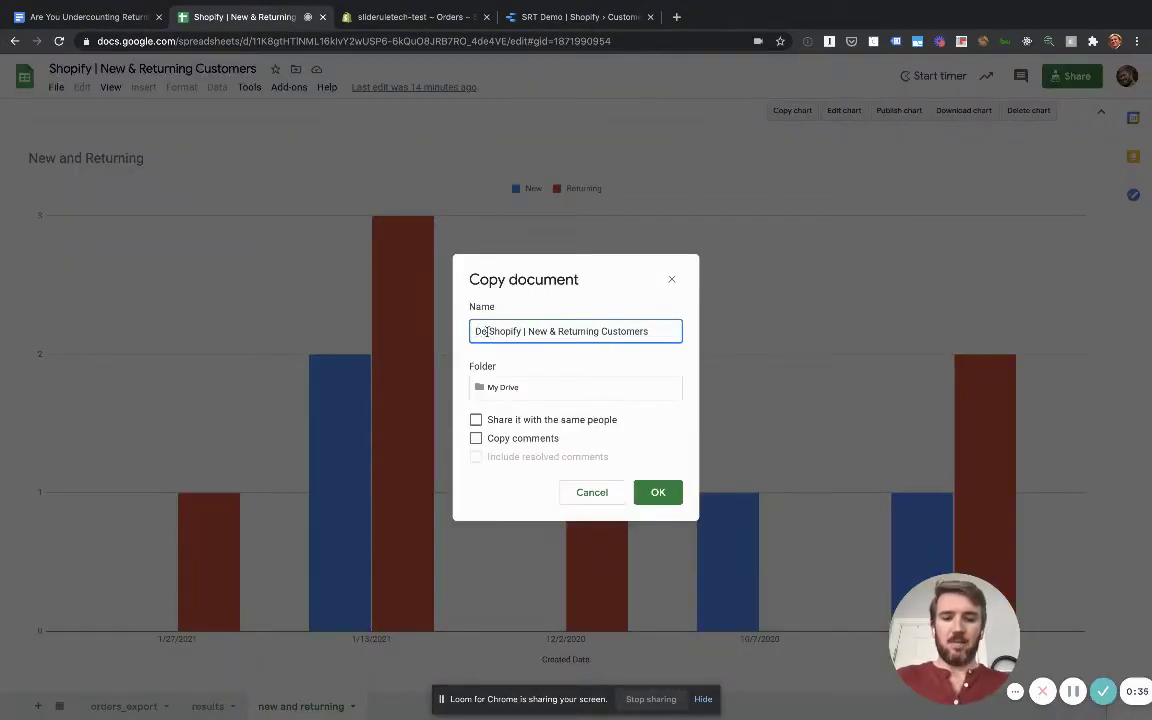
{"action": "type", "text": "mo"}
{"action": "left_click", "coordinate": [656, 493]}
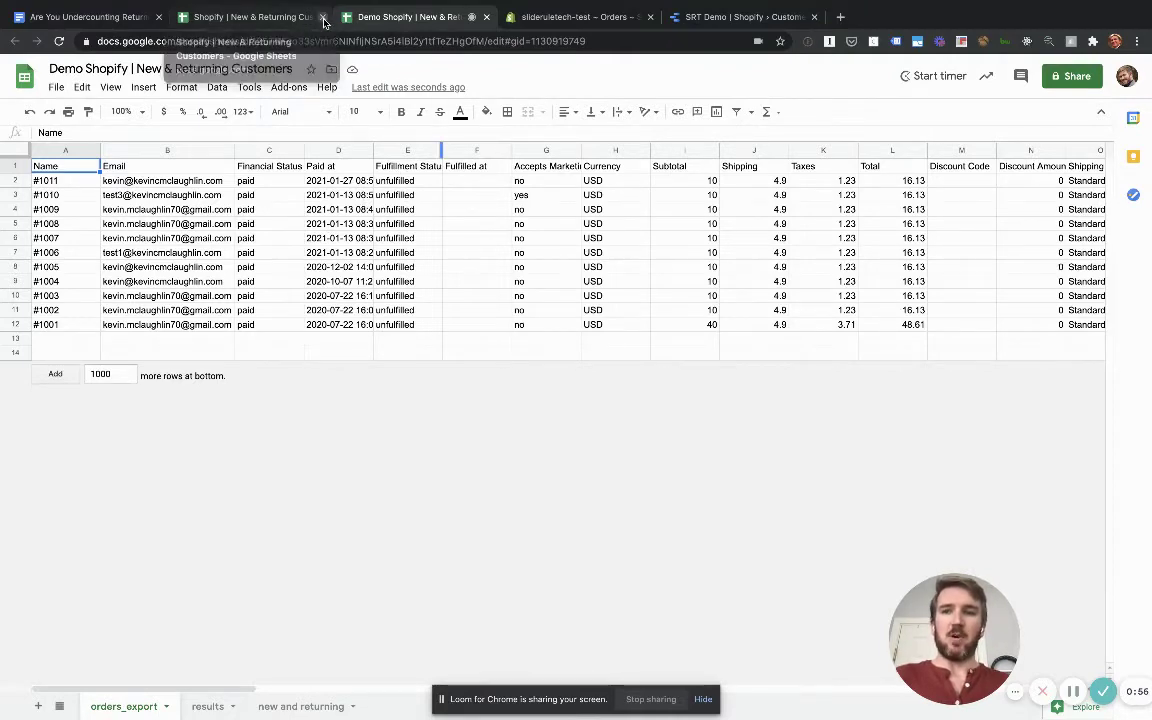
Export all Shopify orders as a plain CSV file, delivered by email.
{"action": "left_click", "coordinate": [565, 17]}
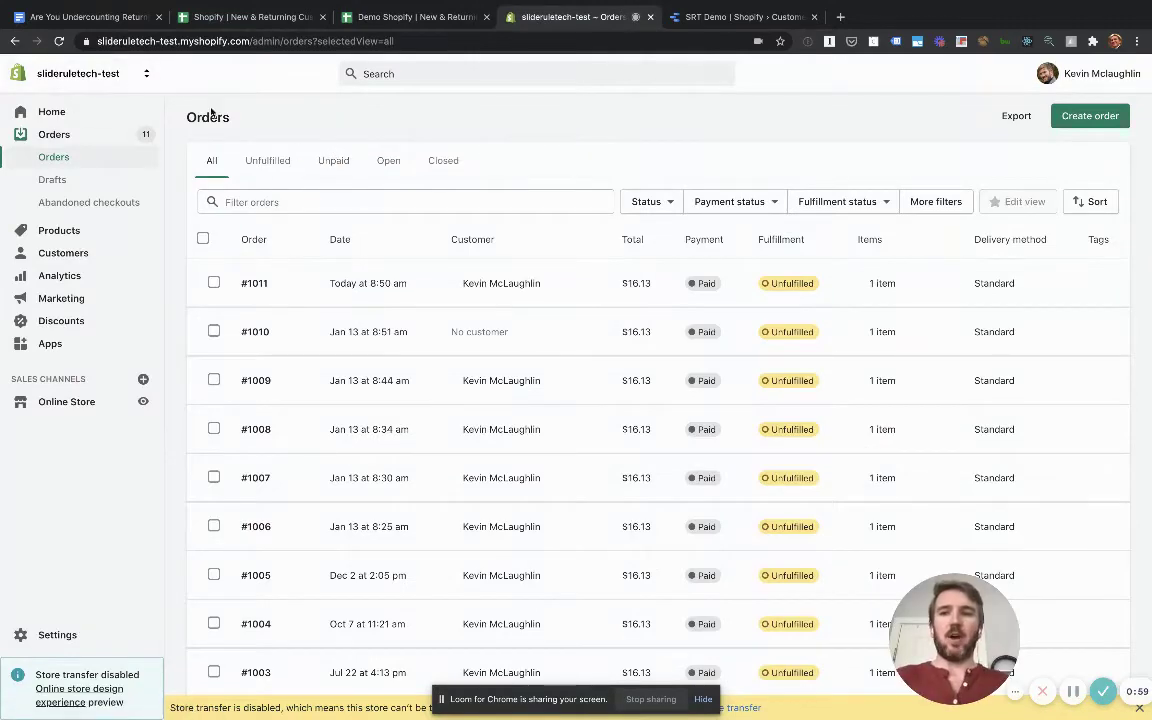
{"action": "left_click", "coordinate": [68, 134]}
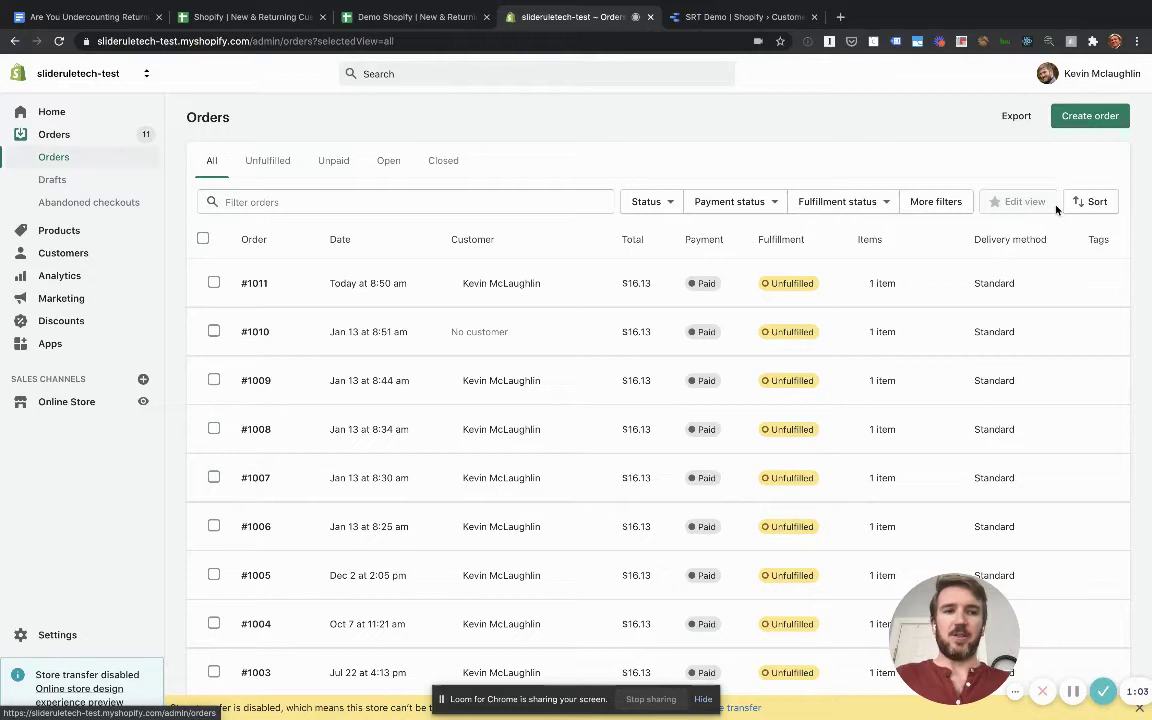
{"action": "left_click", "coordinate": [1008, 119]}
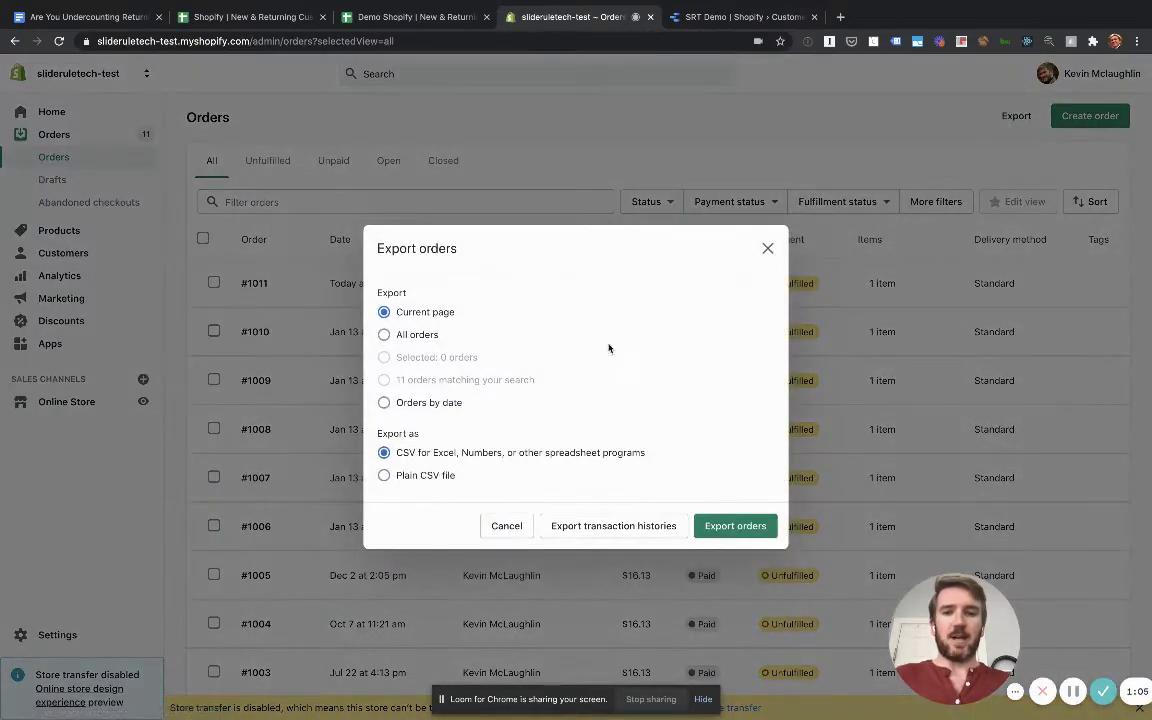
{"action": "left_click", "coordinate": [406, 334]}
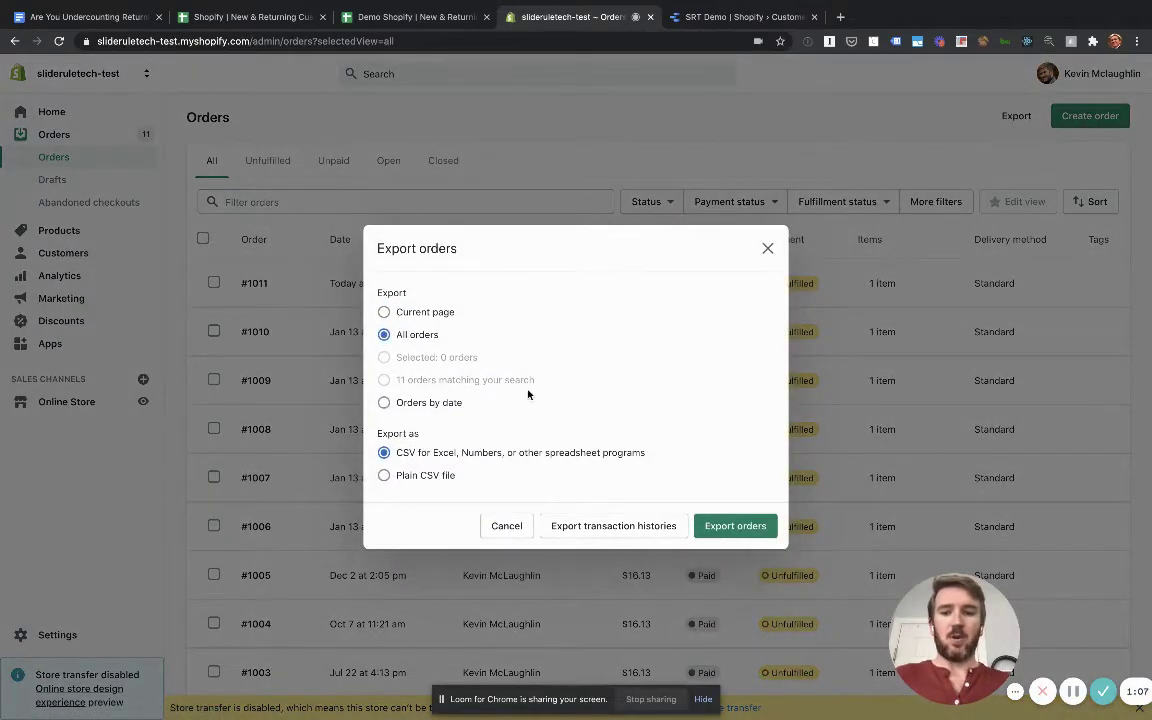
{"action": "left_click", "coordinate": [412, 478]}
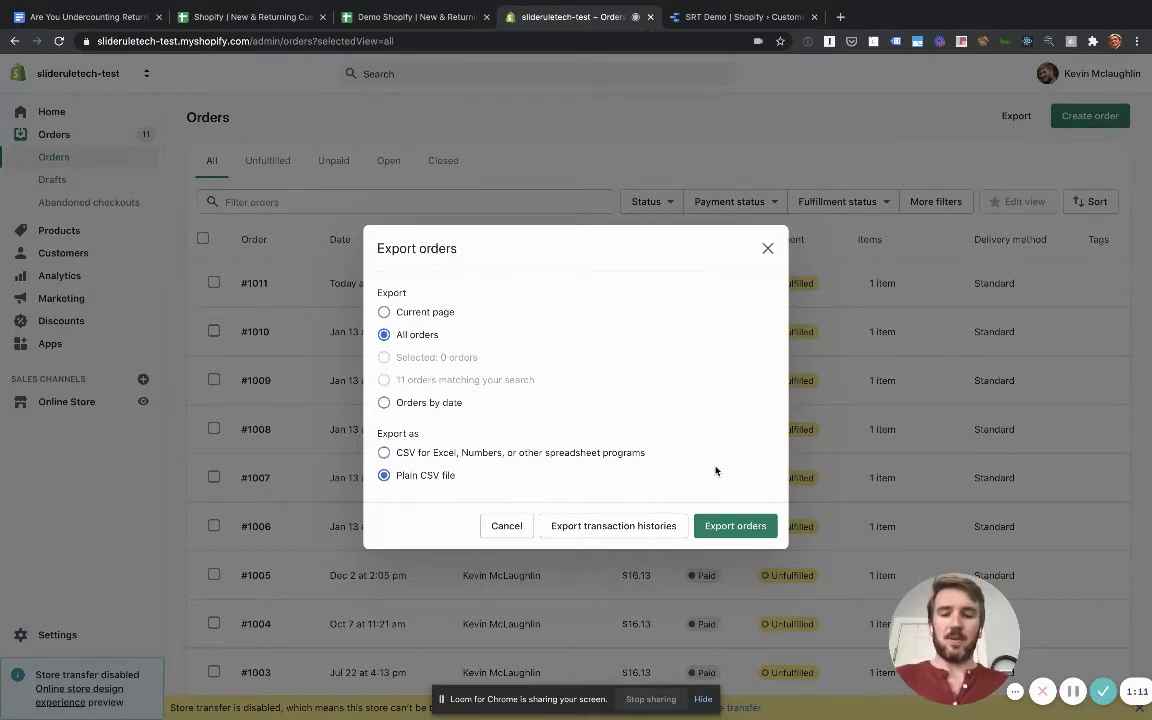
{"action": "left_click", "coordinate": [726, 530]}
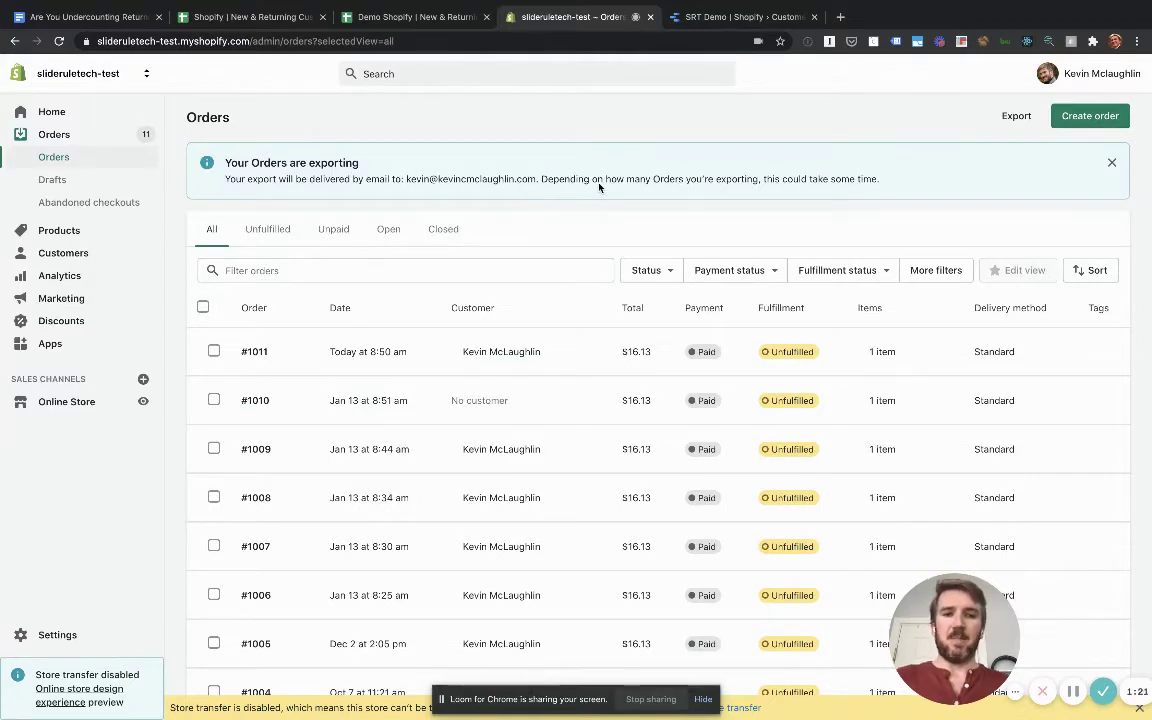
Download orders_export_1.csv from the export email to the Desktop, replacing the older file.
{"action": "key", "text": "ctrl+Right"}
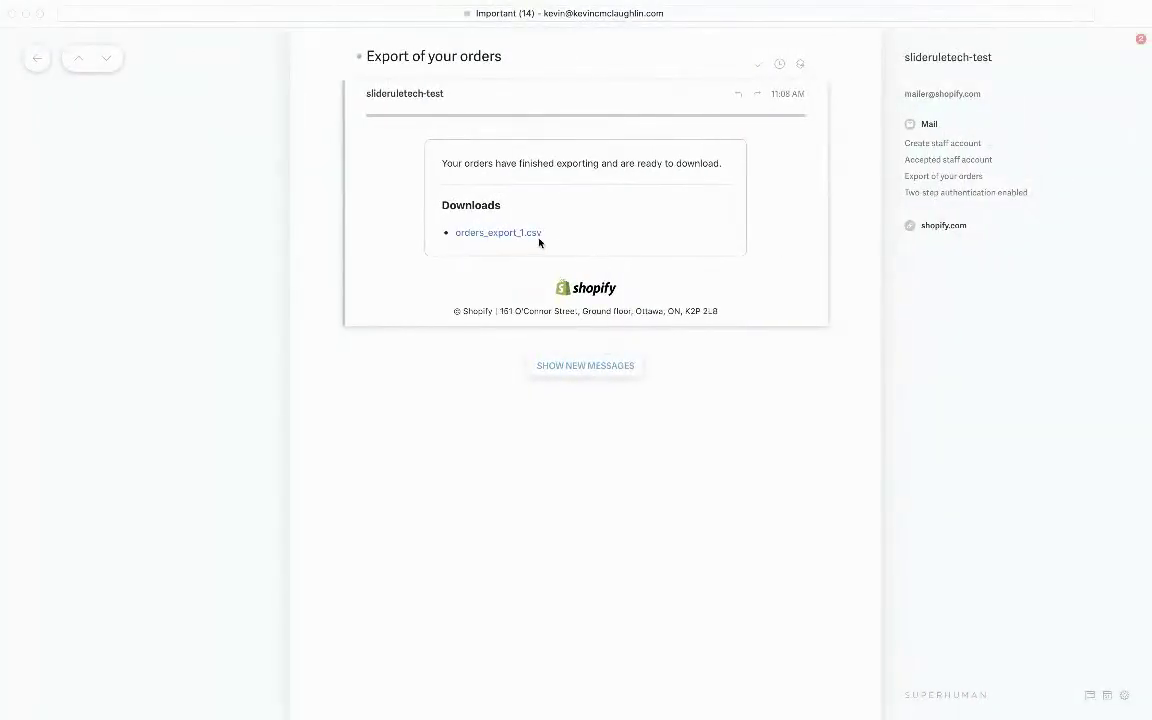
{"action": "left_click", "coordinate": [536, 236]}
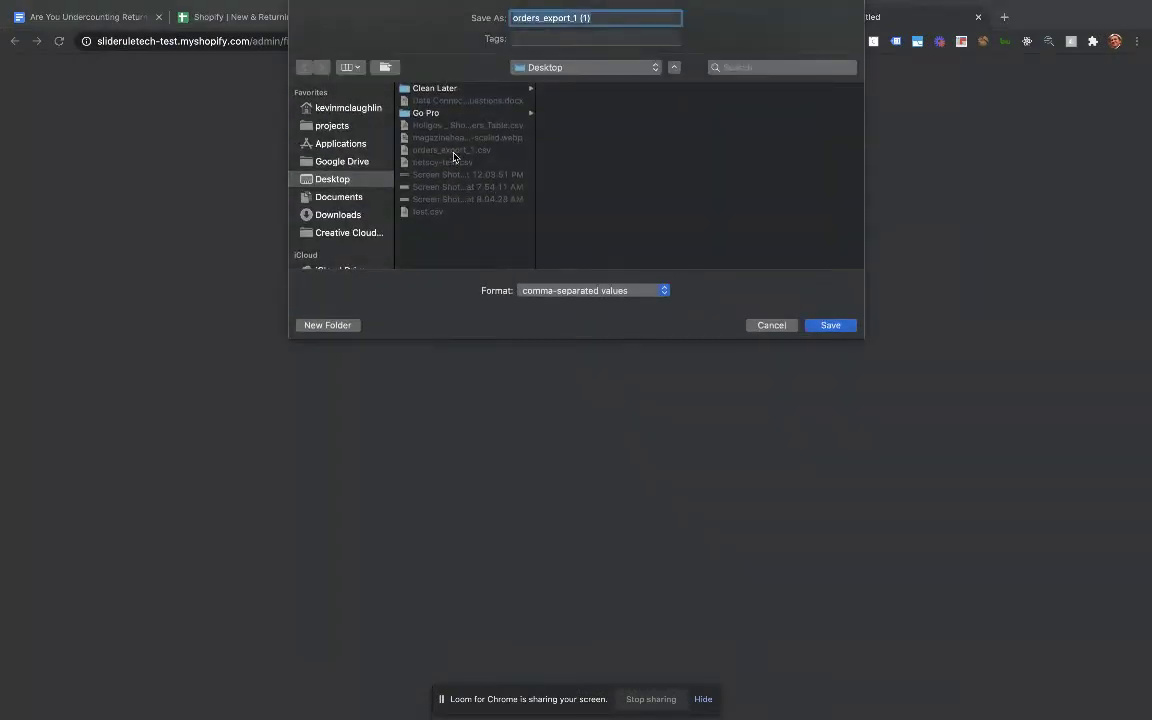
{"action": "key", "text": "Right"}
{"action": "key", "text": "BackSpace"}
{"action": "key", "text": "BackSpace"}
{"action": "key", "text": "BackSpace"}
{"action": "key", "text": "BackSpace"}
{"action": "left_click", "coordinate": [830, 325]}
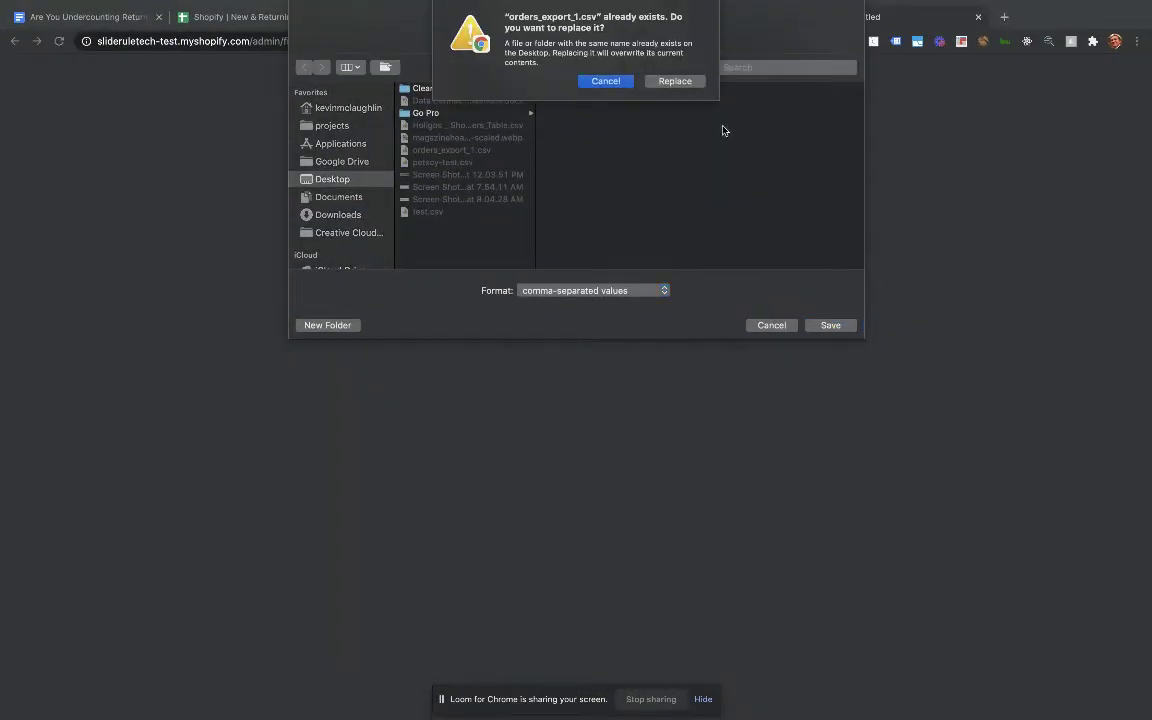
{"action": "left_click", "coordinate": [674, 80]}
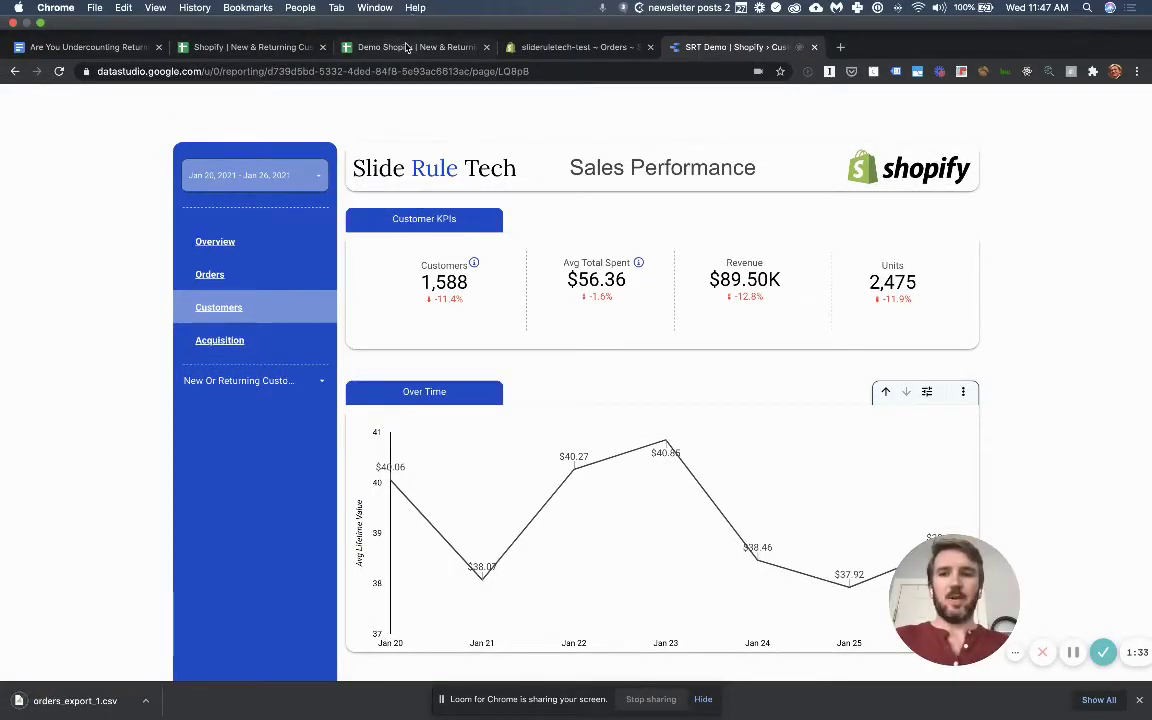
Import orders_export_1.csv from the Desktop into orders_export, replacing the current sheet.
{"action": "left_click", "coordinate": [415, 47]}
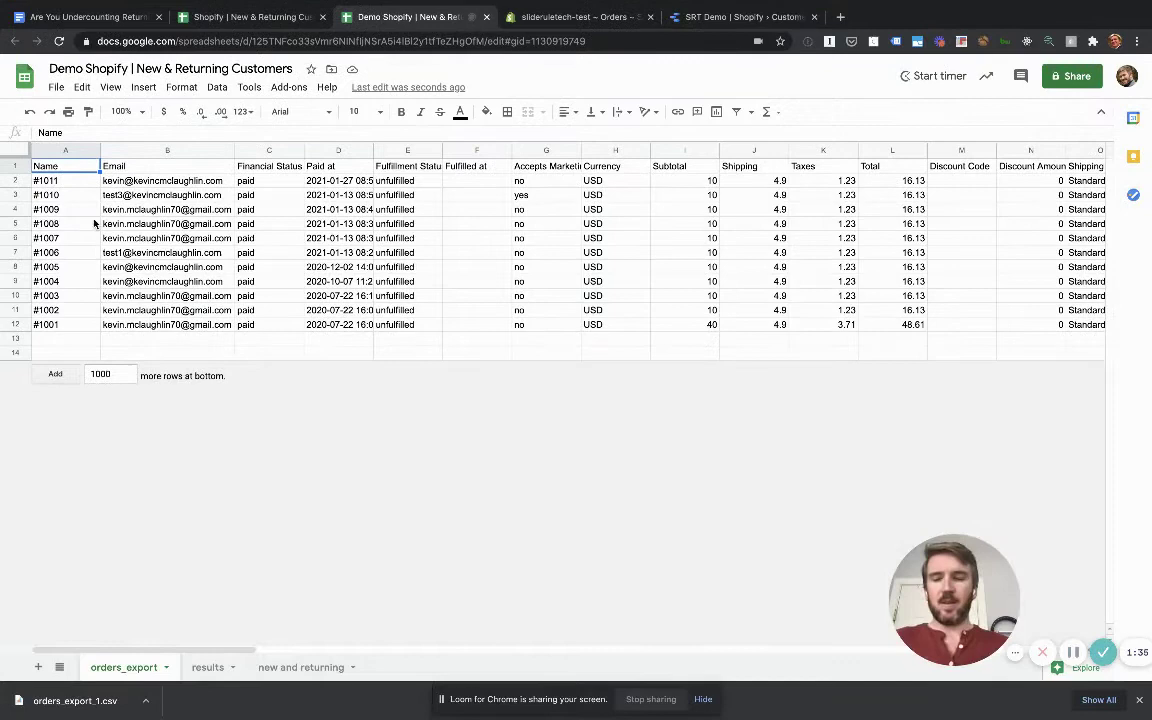
{"action": "left_click", "coordinate": [55, 88]}
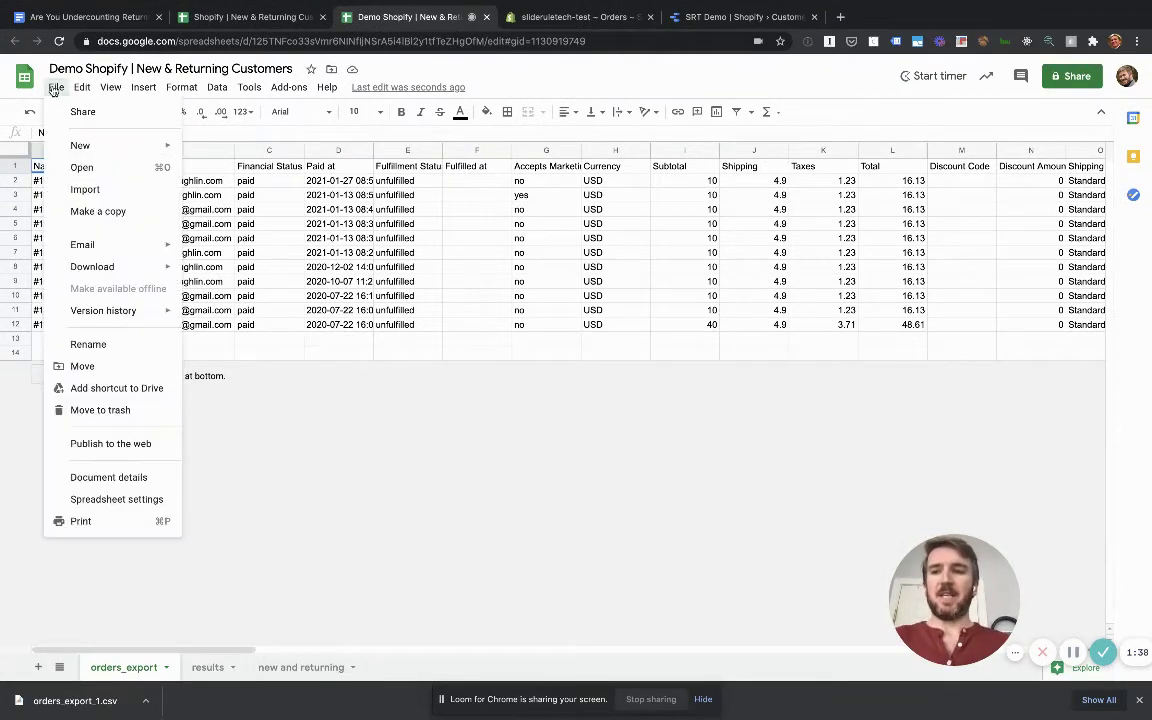
{"action": "left_click", "coordinate": [85, 190]}
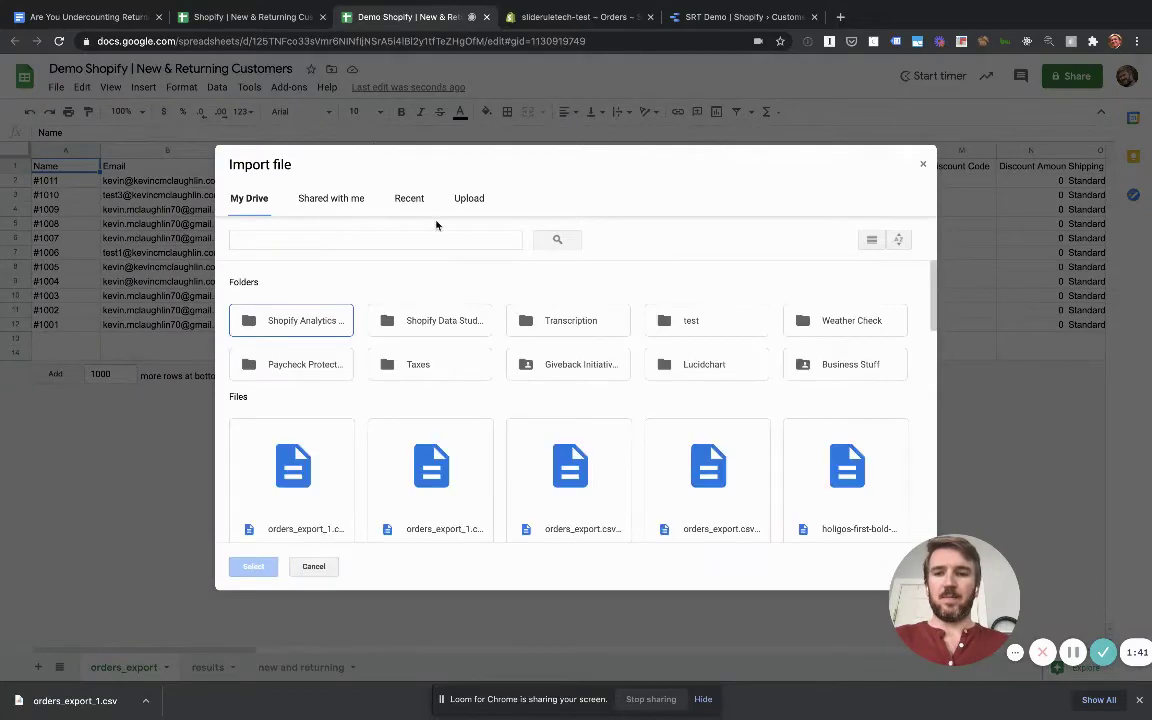
{"action": "left_click", "coordinate": [472, 200]}
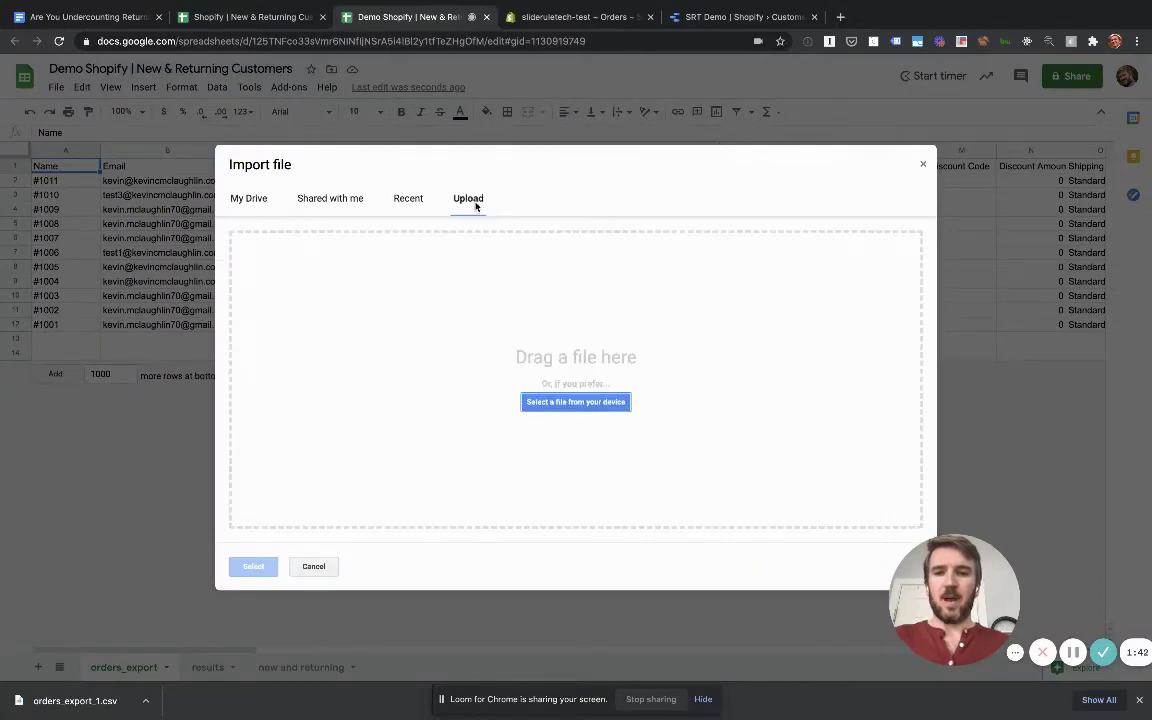
{"action": "left_click", "coordinate": [575, 401]}
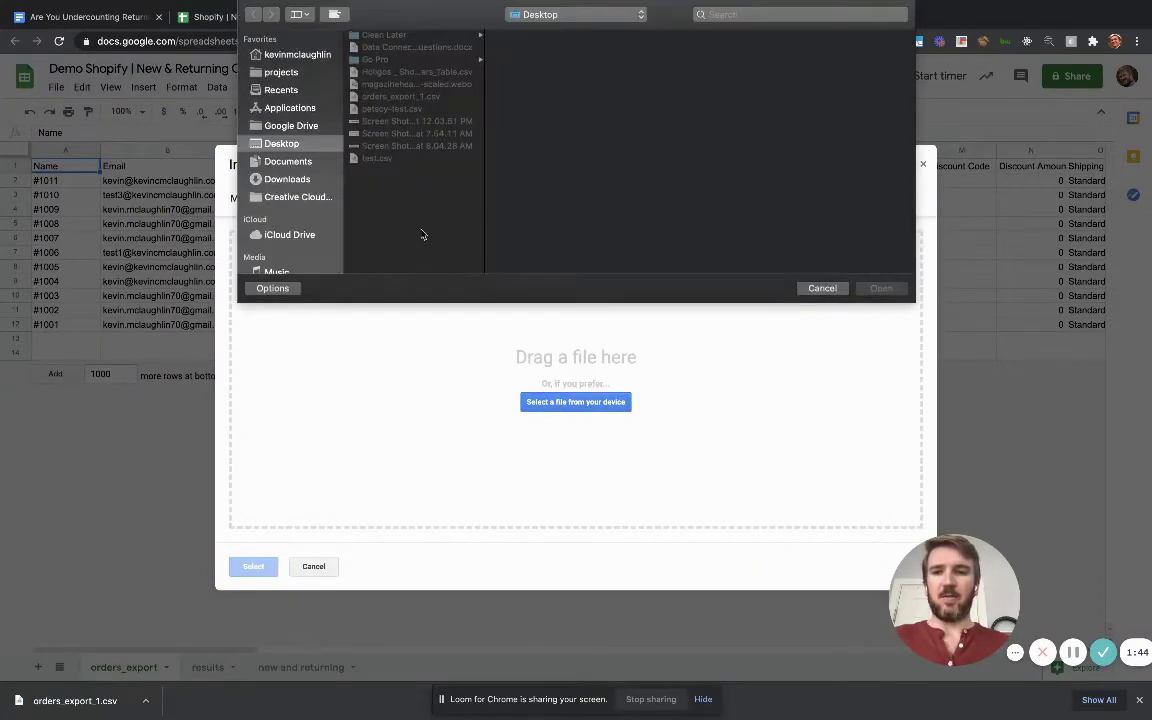
{"action": "left_click", "coordinate": [404, 108]}
{"action": "left_click", "coordinate": [400, 96]}
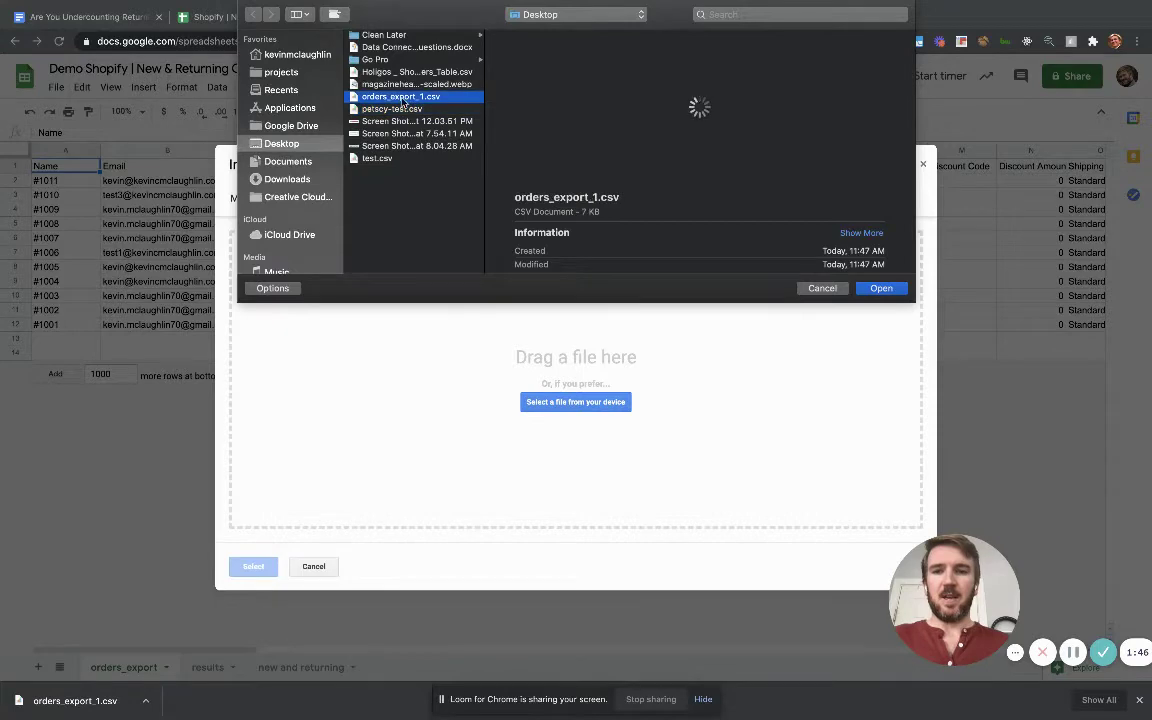
{"action": "left_click", "coordinate": [879, 288]}
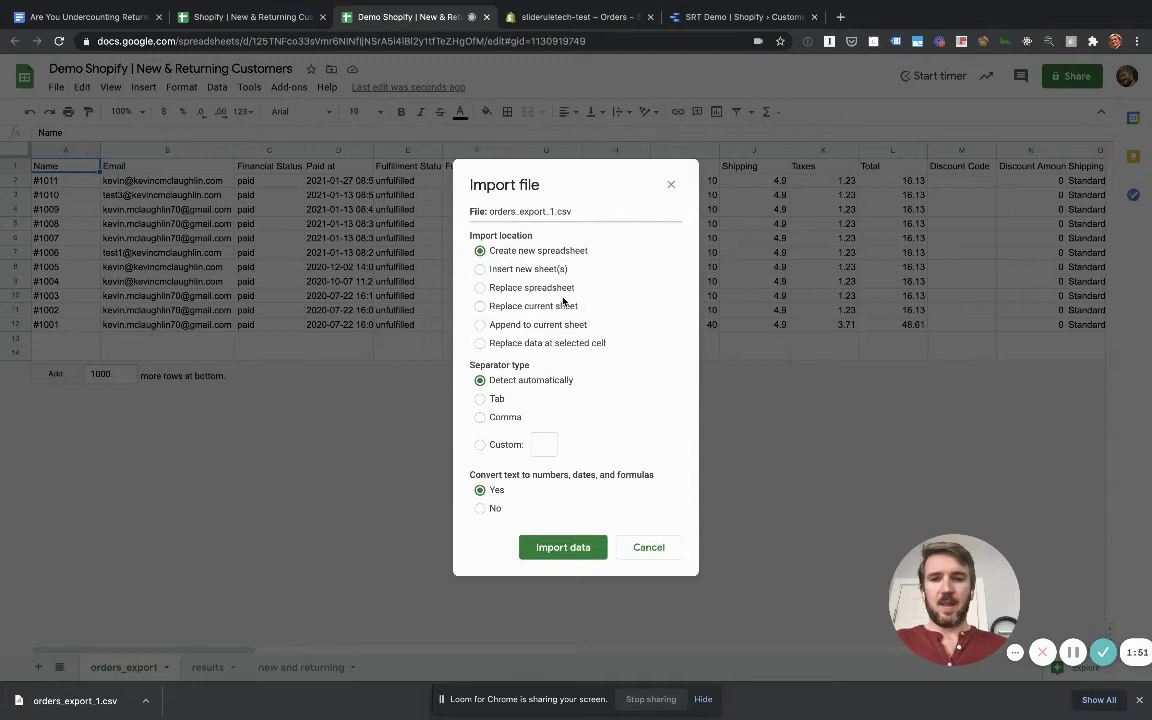
{"action": "left_click", "coordinate": [513, 311]}
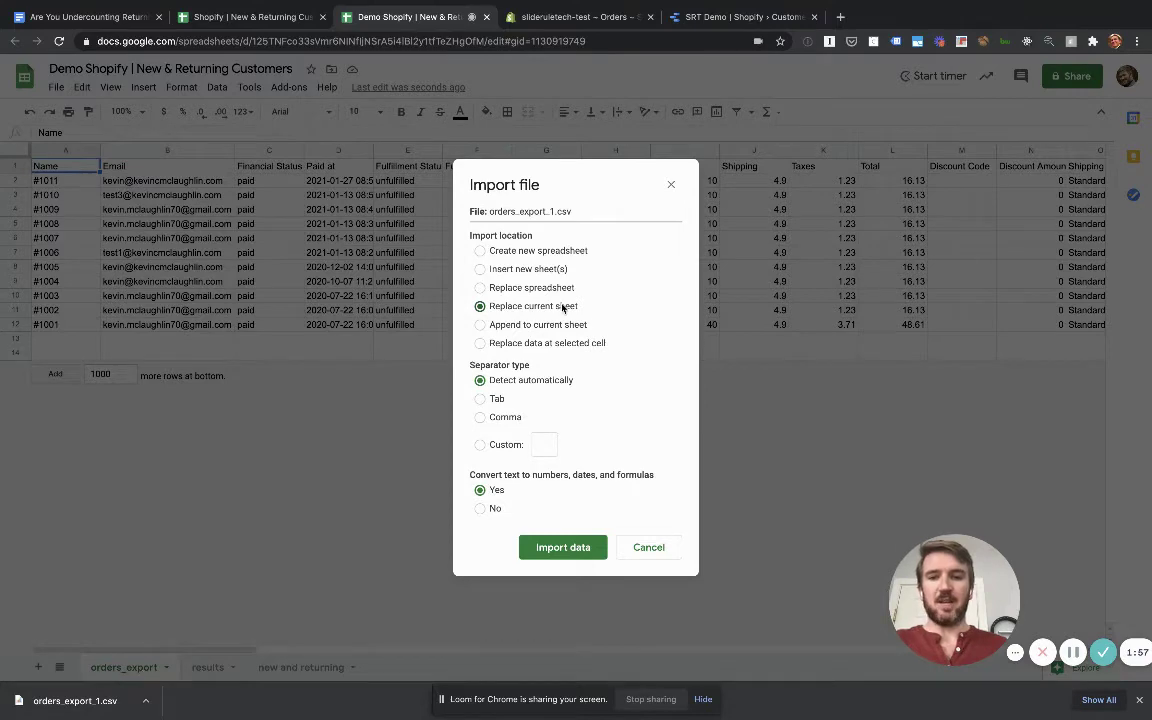
{"action": "left_click", "coordinate": [570, 546]}
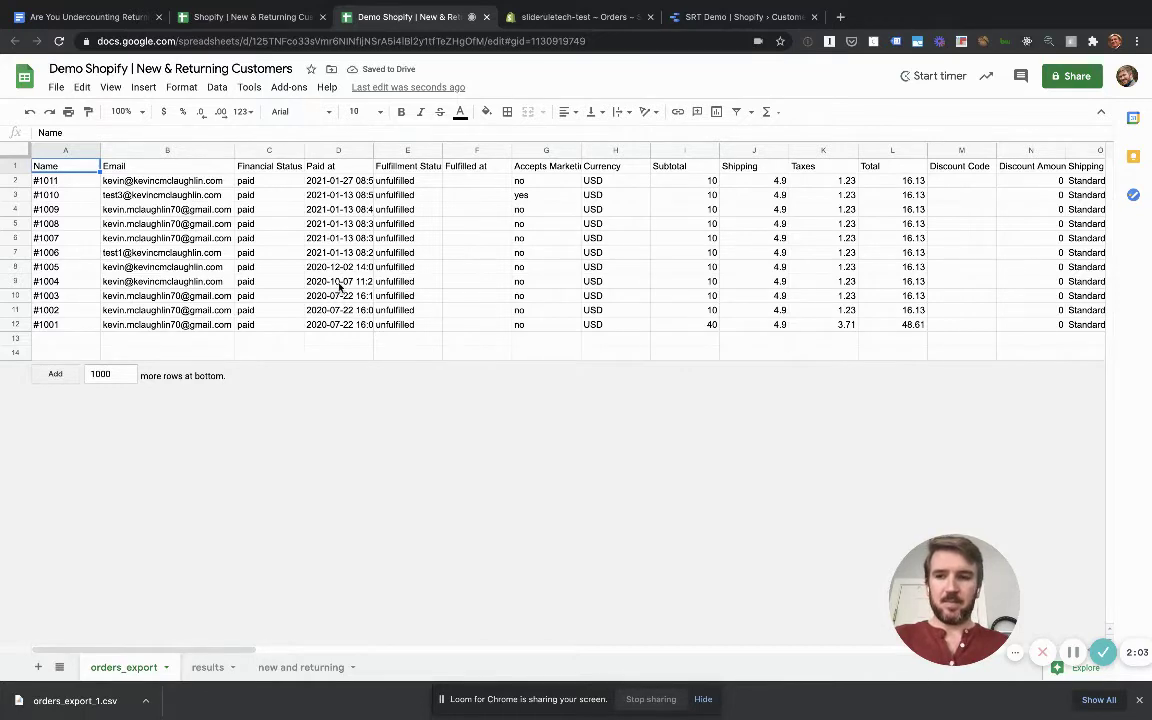
Compare the imported orders with the results sheet and check the leftover bottom row.
{"action": "left_click", "coordinate": [205, 296]}
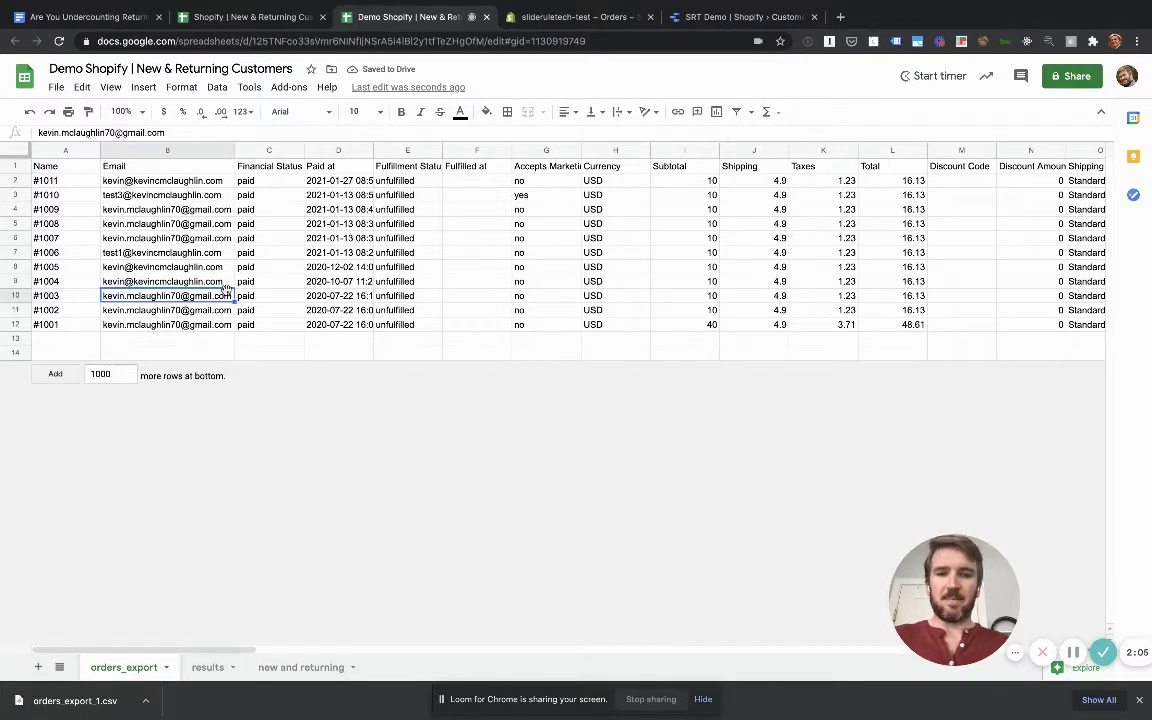
{"action": "left_click", "coordinate": [240, 224]}
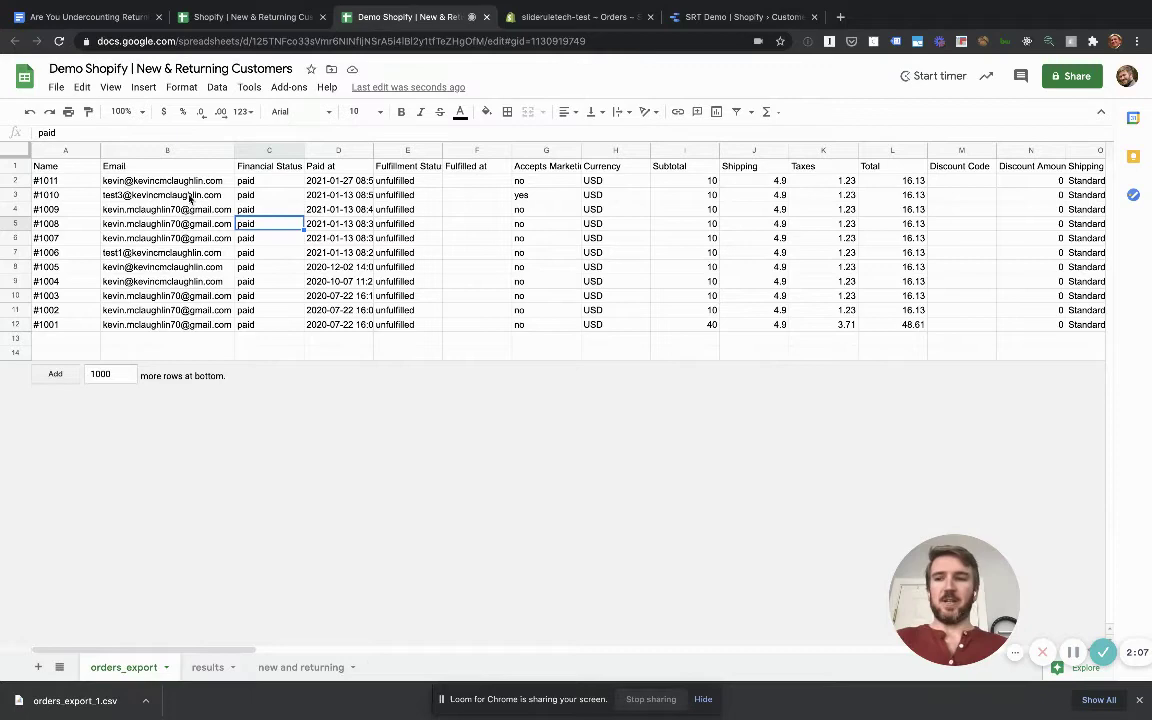
{"action": "left_click", "coordinate": [212, 670]}
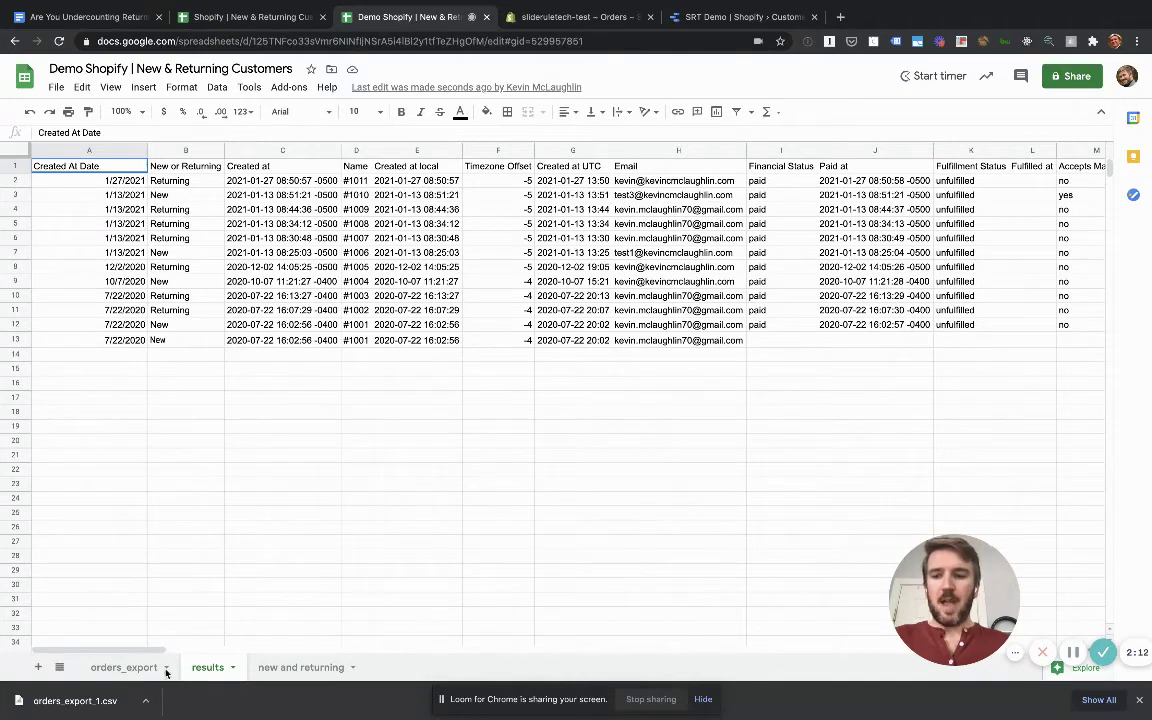
{"action": "left_click", "coordinate": [130, 666]}
{"action": "left_click", "coordinate": [151, 341]}
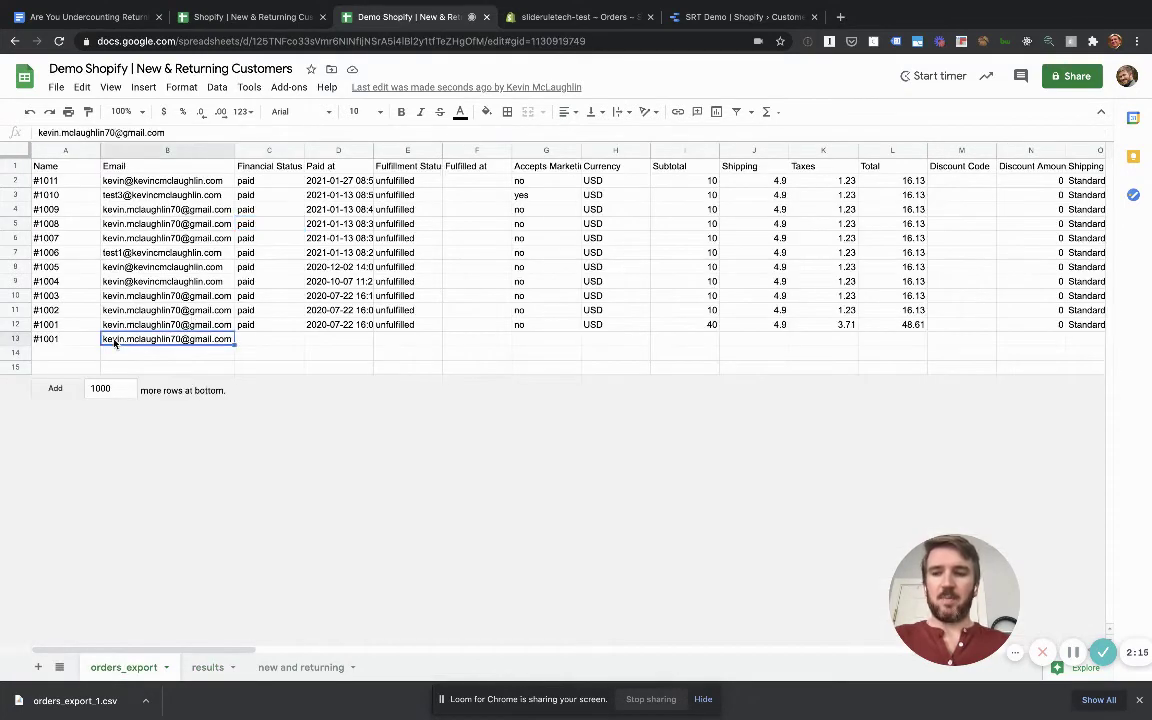
Delete the incomplete duplicate row 13 from orders_export.
{"action": "left_click", "coordinate": [20, 340]}
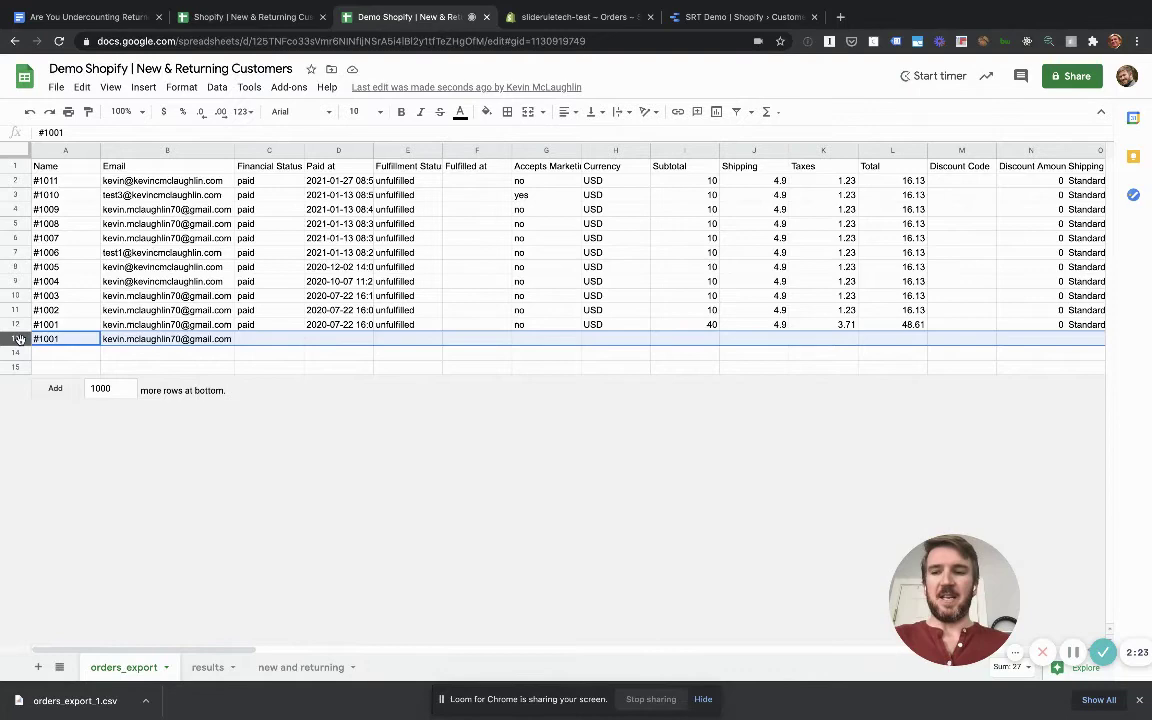
{"action": "right_click", "coordinate": [19, 339]}
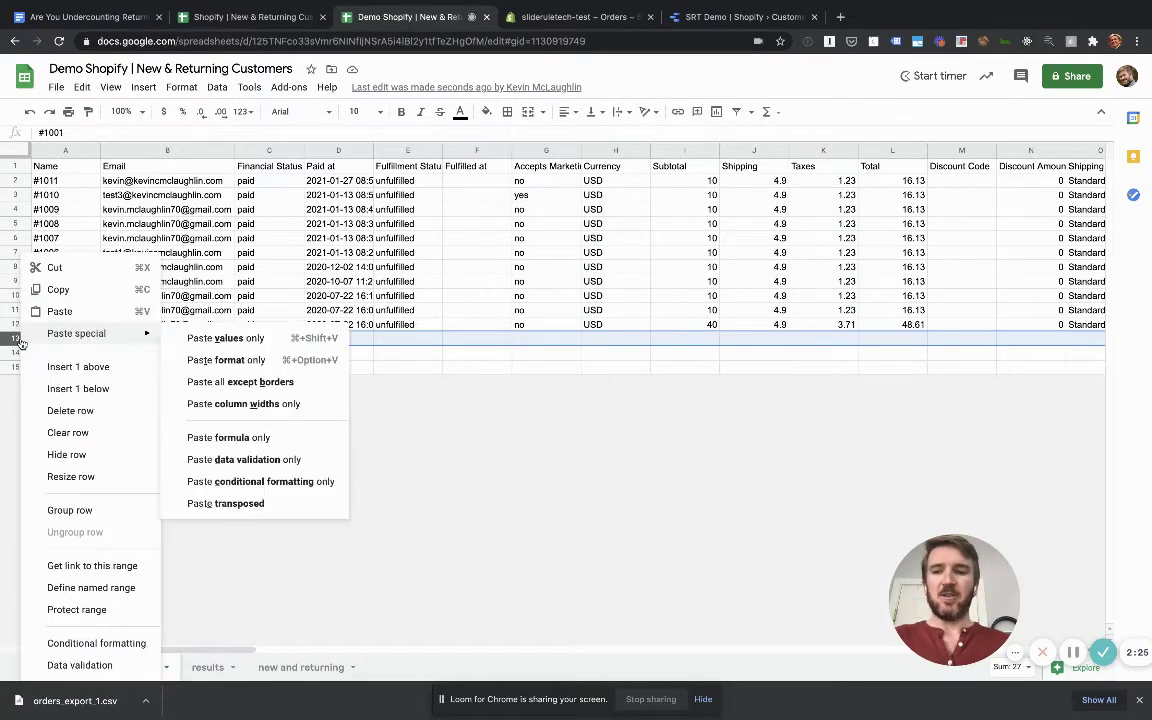
{"action": "left_click", "coordinate": [82, 409]}
{"action": "left_click", "coordinate": [333, 281]}
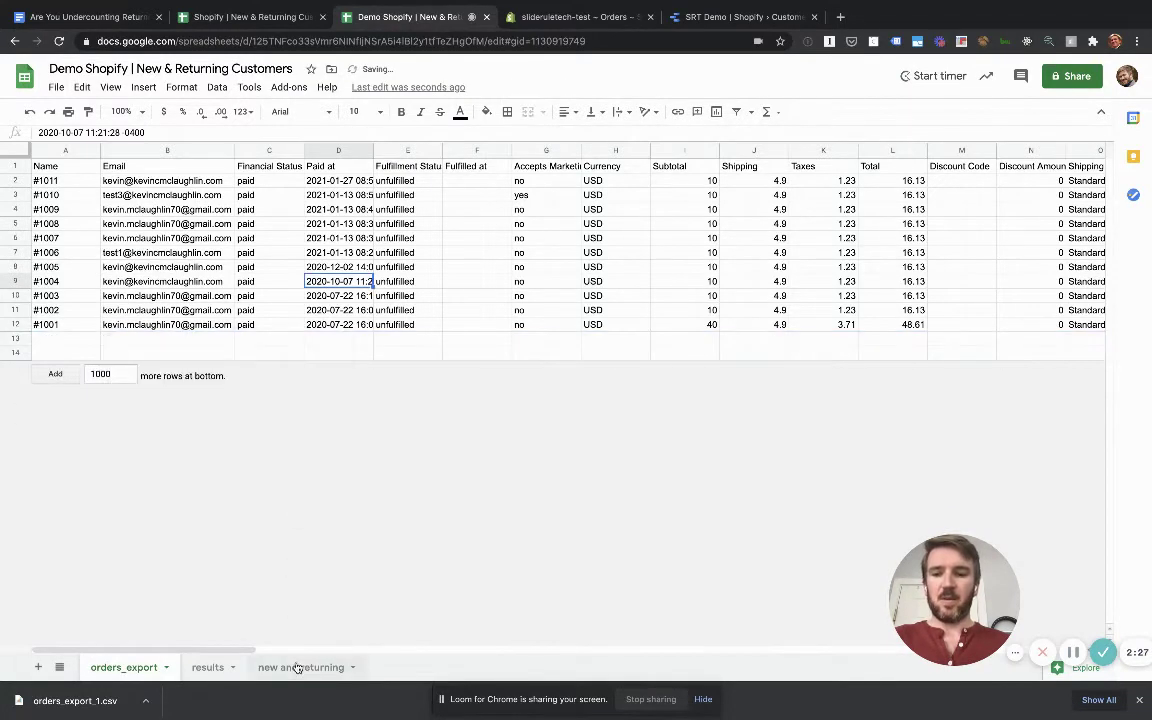
Select the New or Returning labels in B2:B12 on the results sheet and scroll across.
{"action": "left_click", "coordinate": [203, 667]}
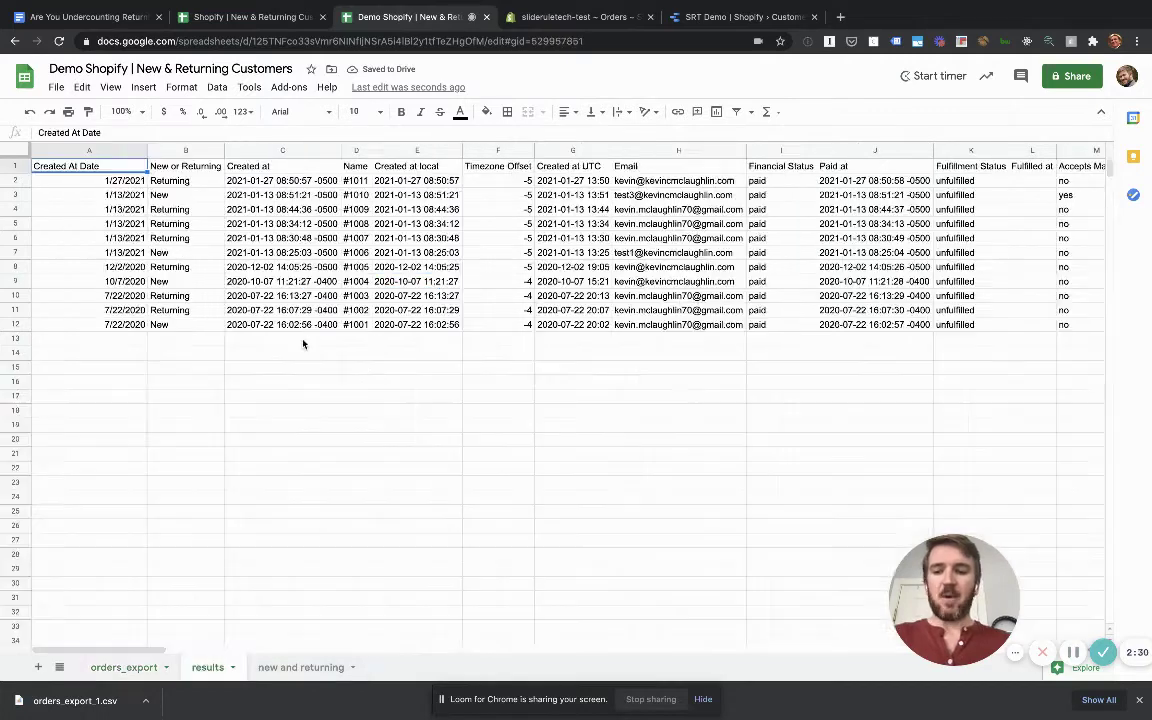
{"action": "left_click", "coordinate": [192, 183]}
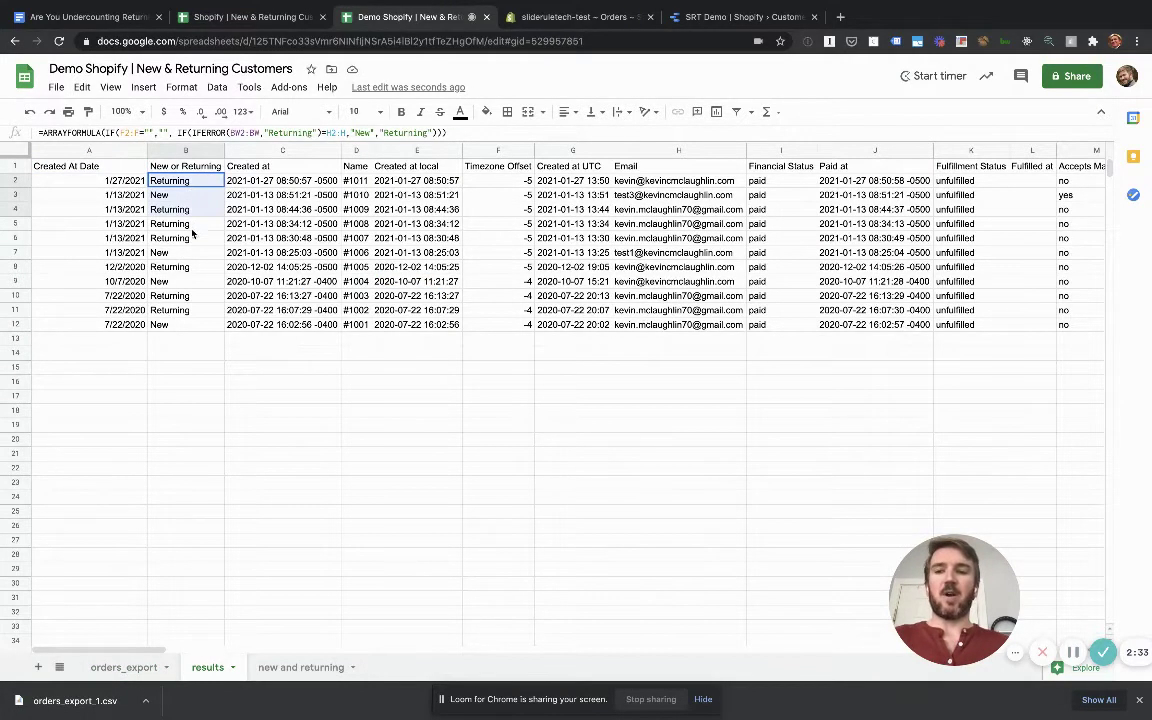
{"action": "left_click_drag", "start_coordinate": [191, 186], "coordinate": [190, 345]}
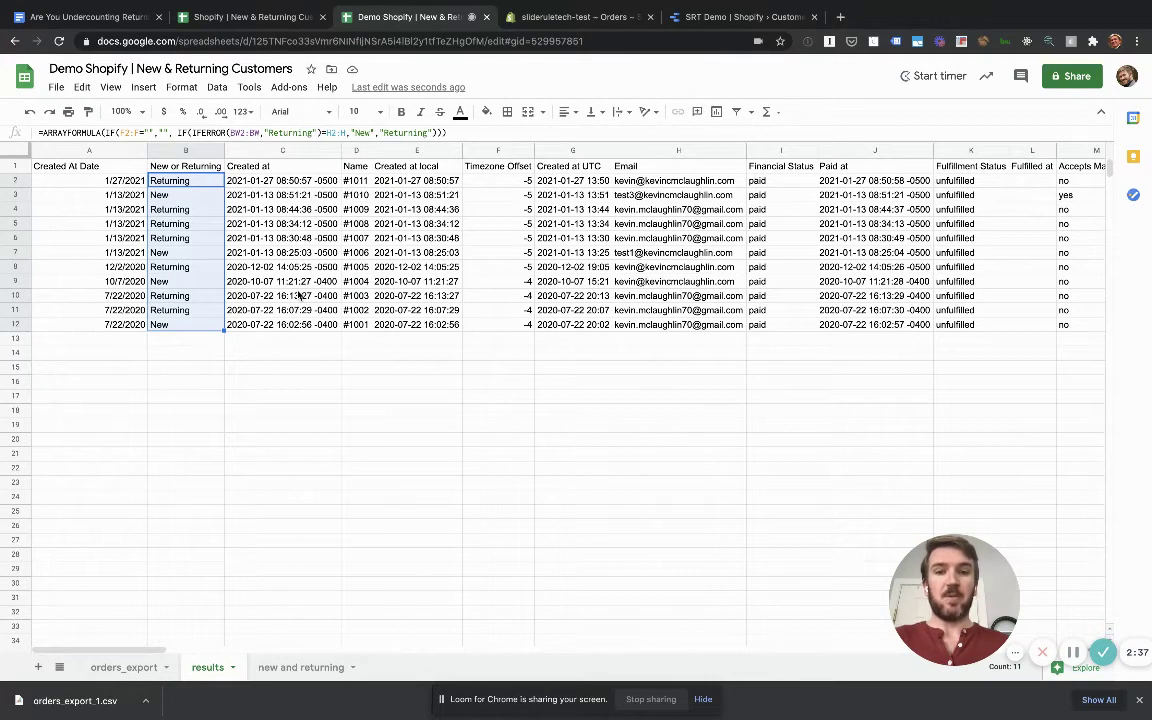
{"action": "scroll", "coordinate": [452, 253], "scroll_direction": "right", "scroll_amount": 15}
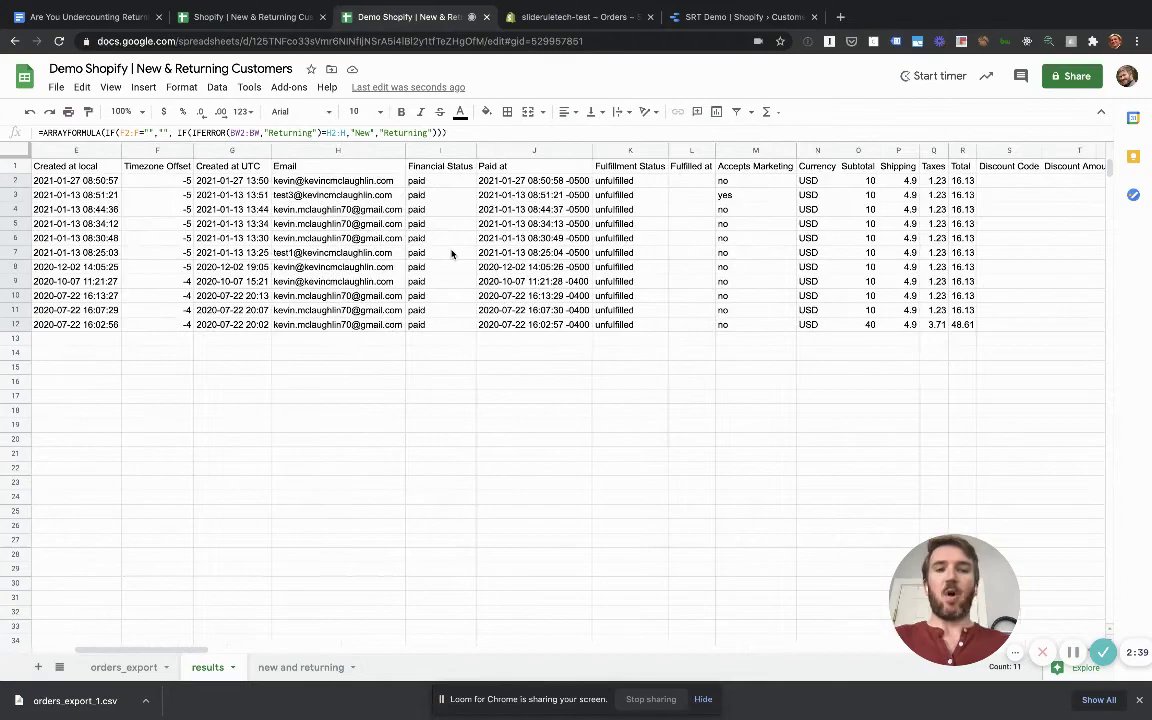
{"action": "scroll", "coordinate": [452, 253], "scroll_direction": "right", "scroll_amount": 10}
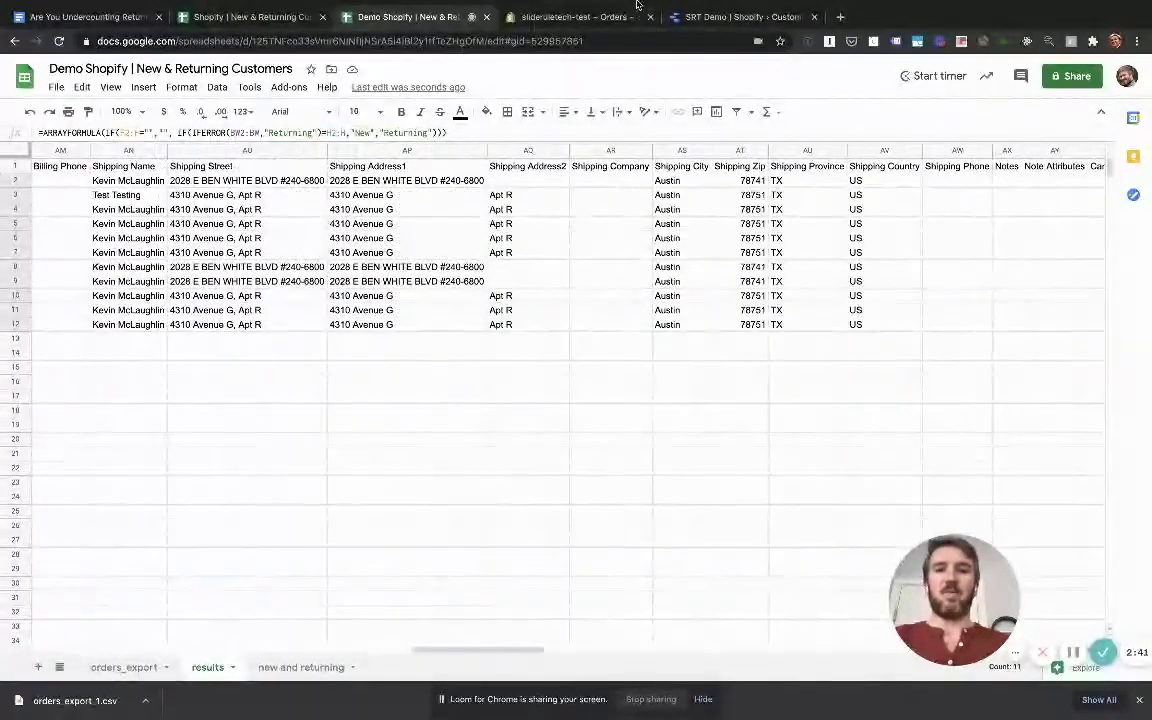
Check the Shopify orders page and the New and Returning chart, then return to results.
{"action": "left_click", "coordinate": [560, 17]}
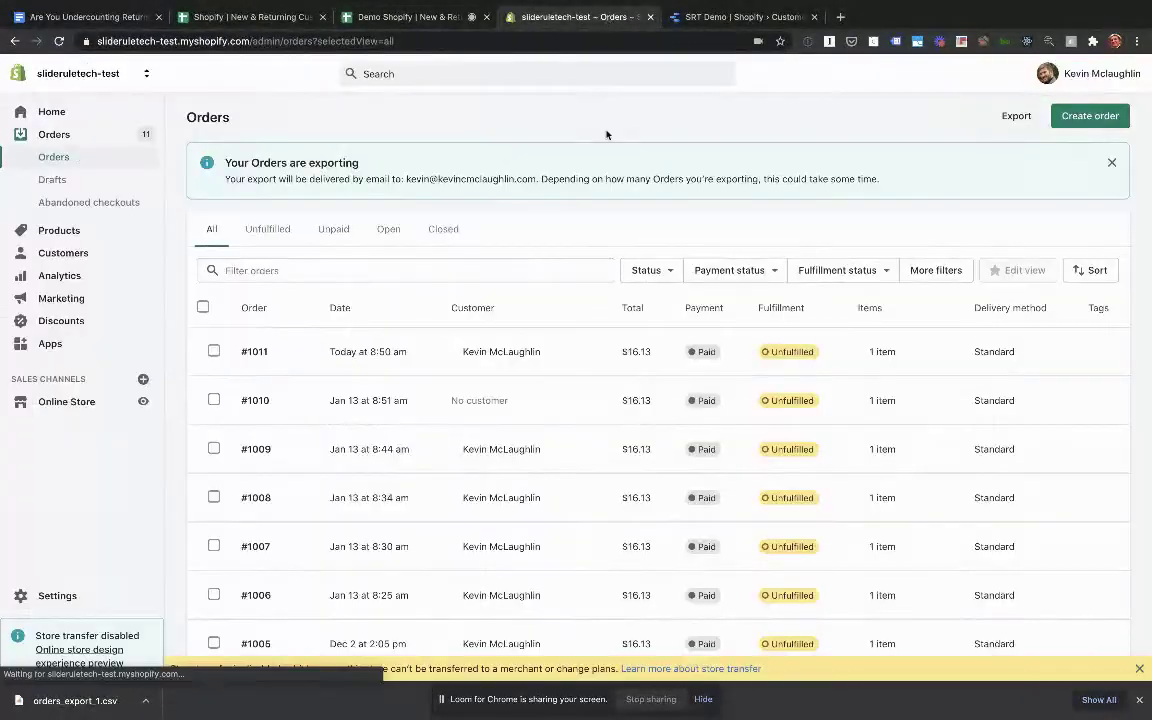
{"action": "left_click", "coordinate": [414, 17]}
{"action": "scroll", "coordinate": [397, 230], "scroll_direction": "left", "scroll_amount": 20}
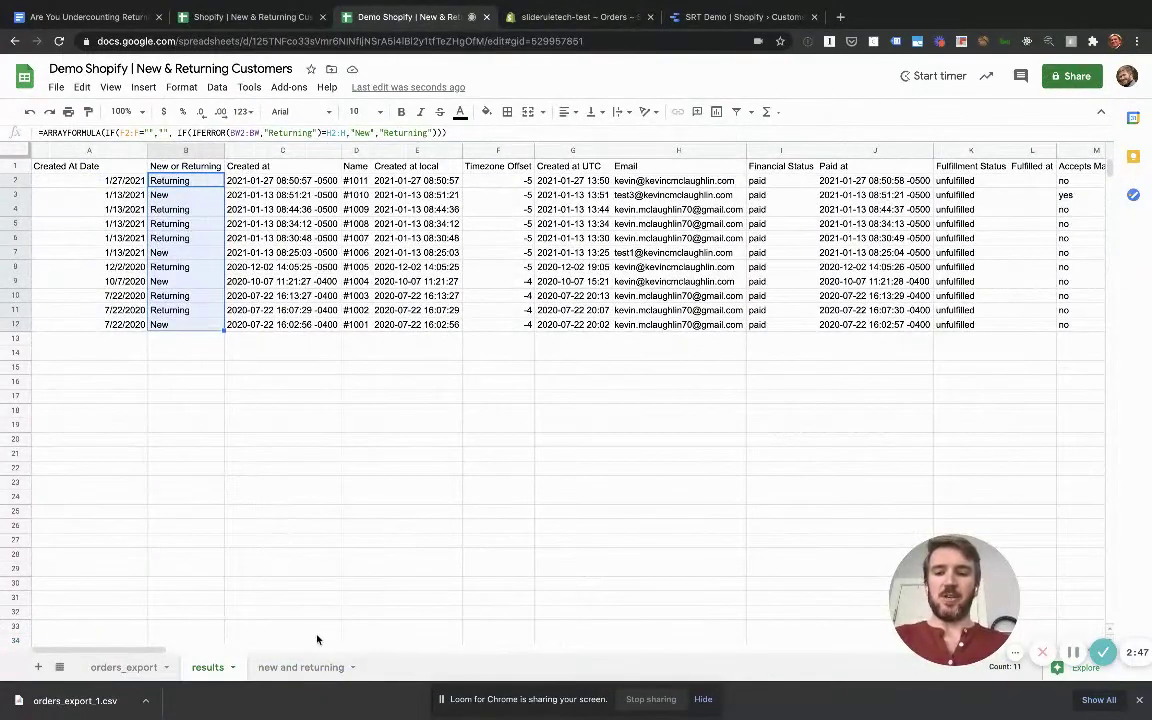
{"action": "left_click", "coordinate": [303, 667]}
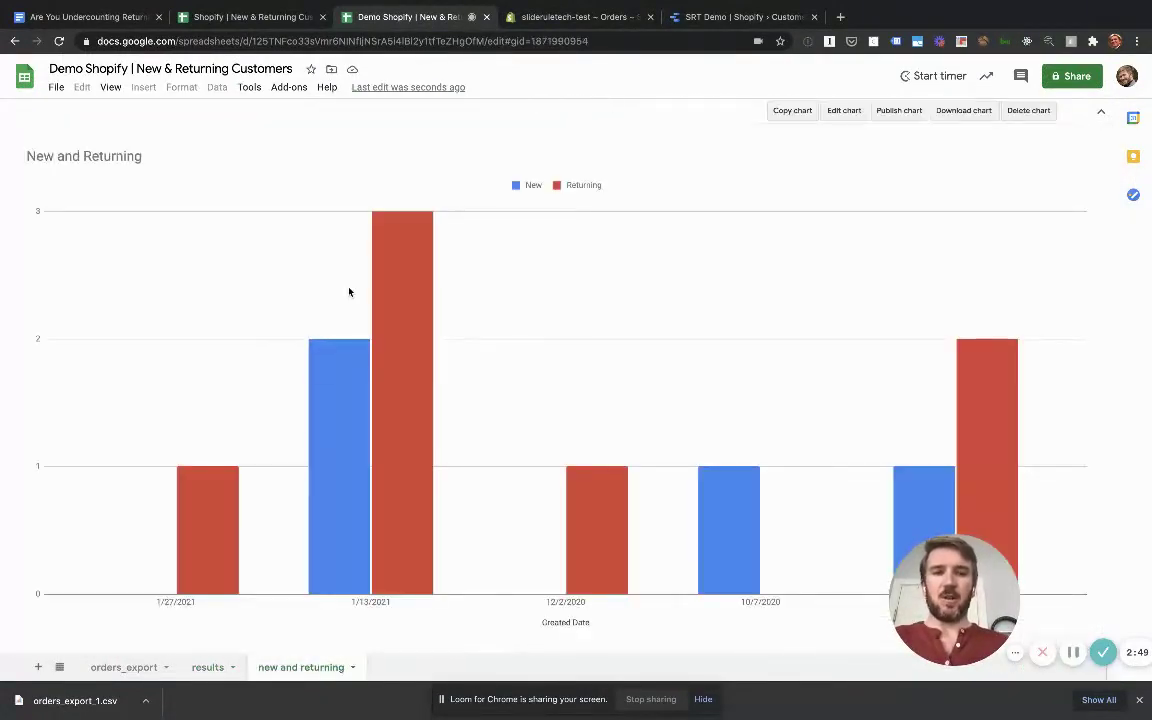
{"action": "left_click", "coordinate": [210, 668]}
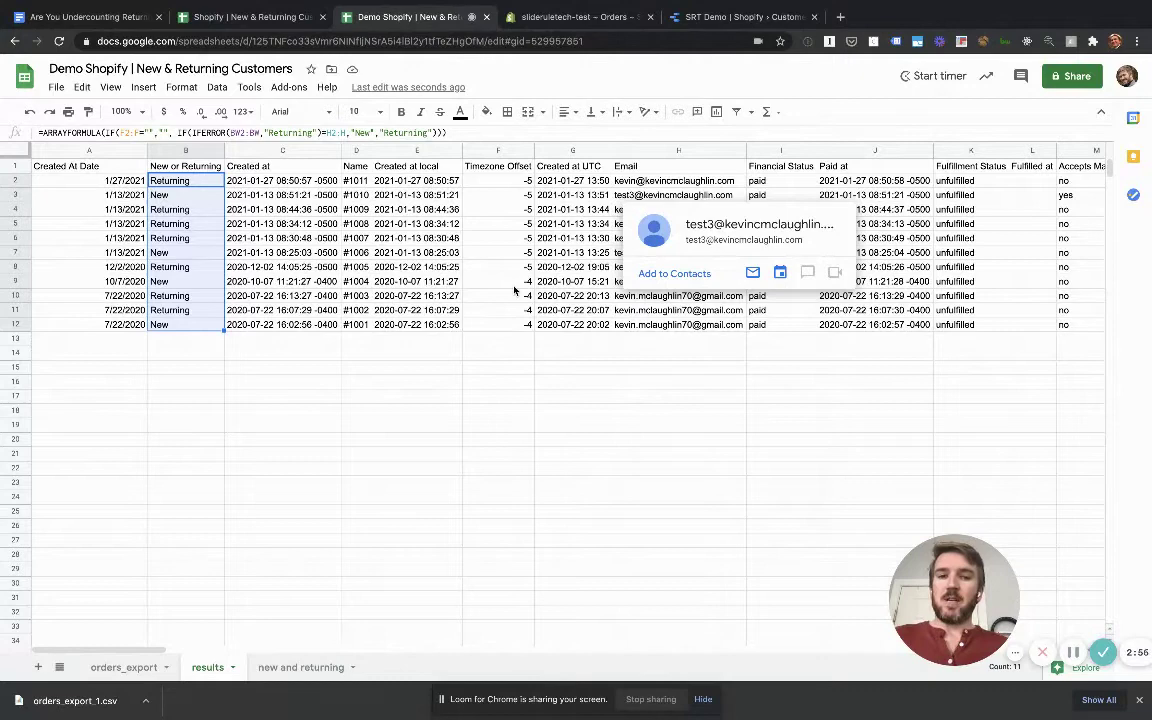
{"action": "left_click", "coordinate": [552, 381]}
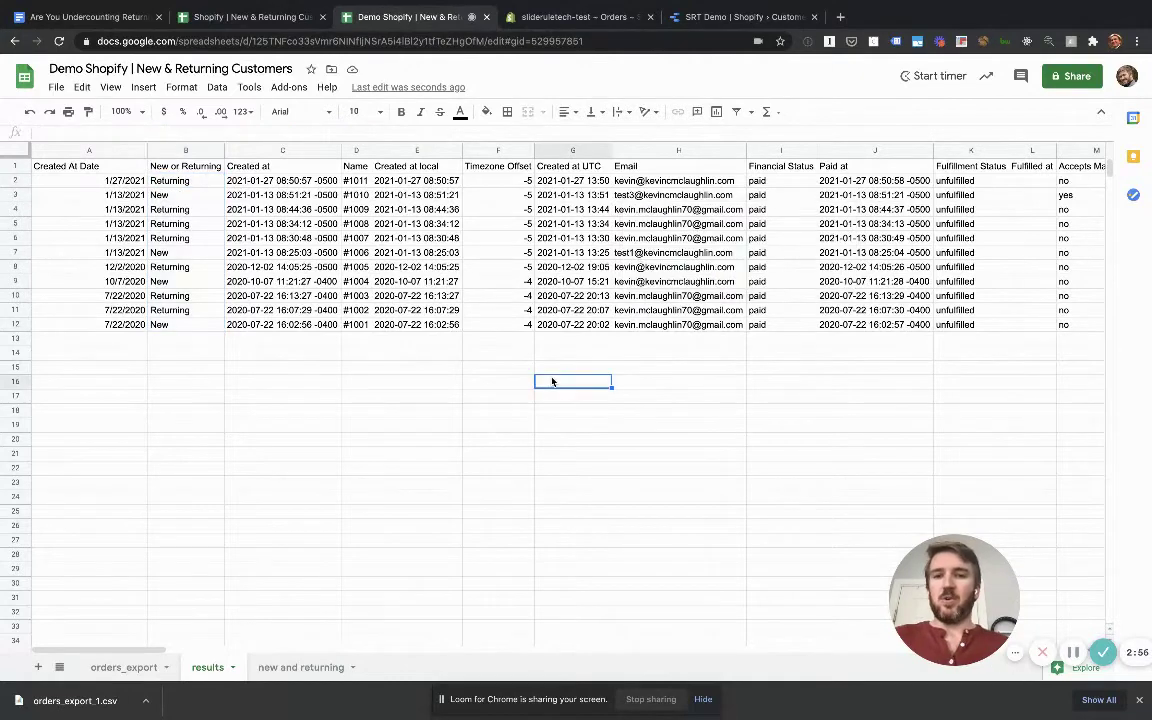
{"action": "left_click", "coordinate": [738, 17]}
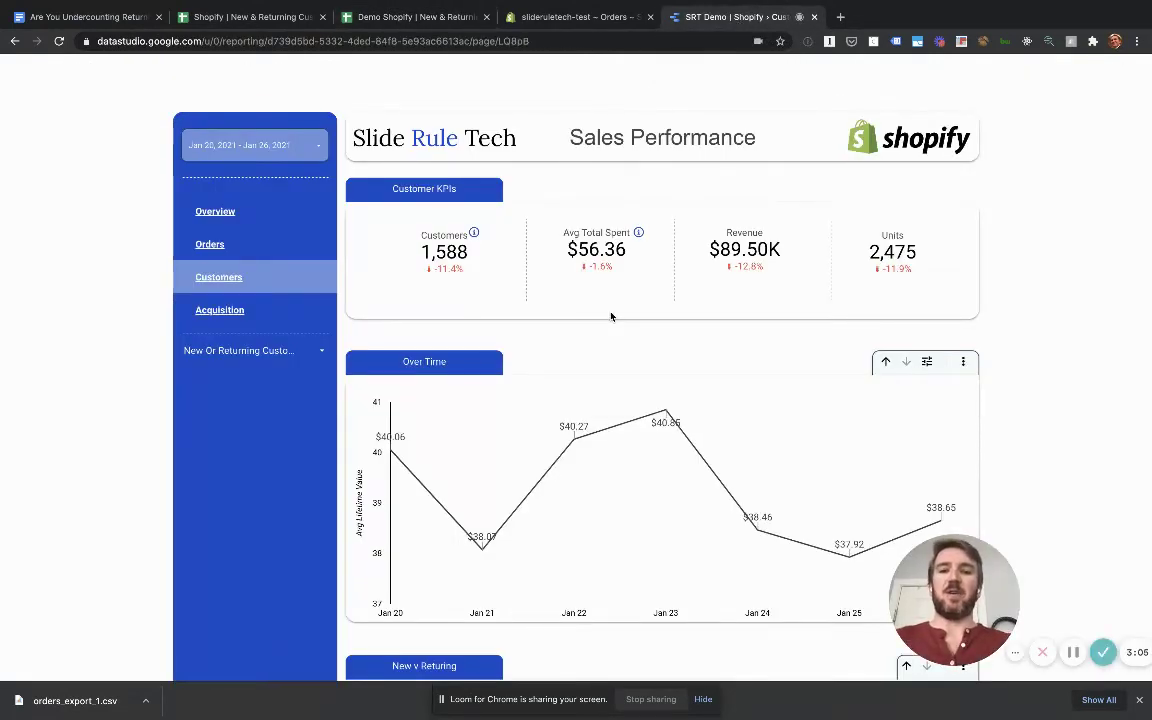
{"action": "scroll", "coordinate": [611, 316], "scroll_direction": "down", "scroll_amount": 5}
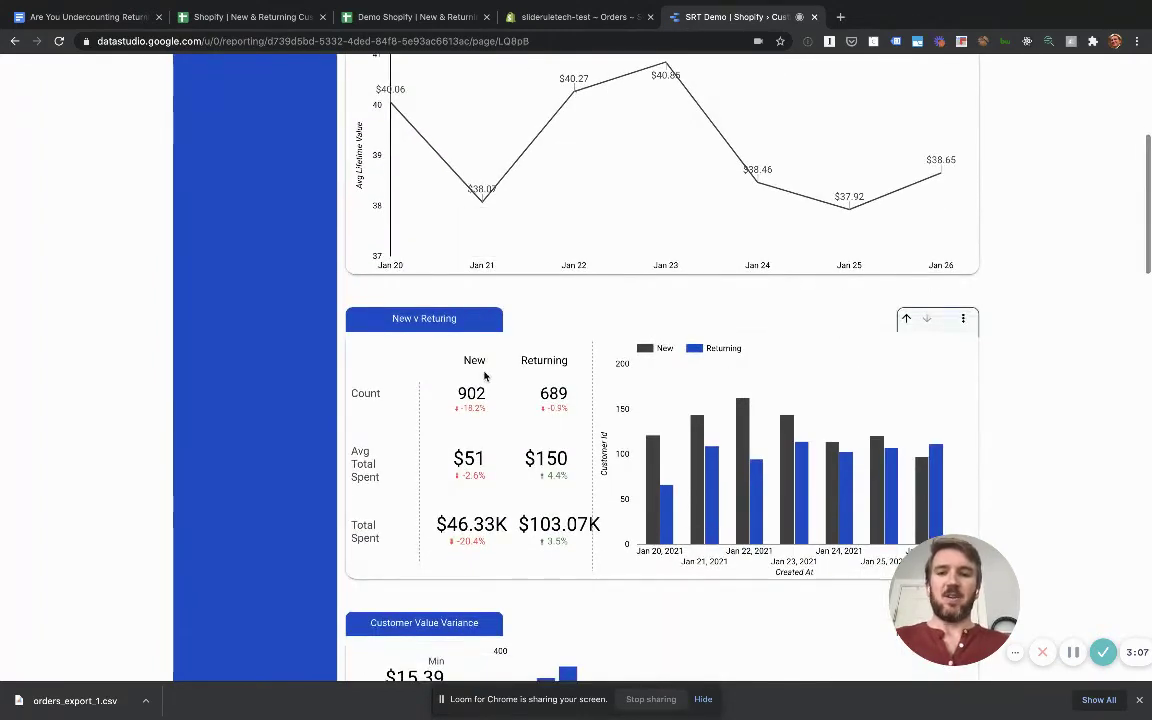
{"action": "mouse_move", "coordinate": [696, 424]}
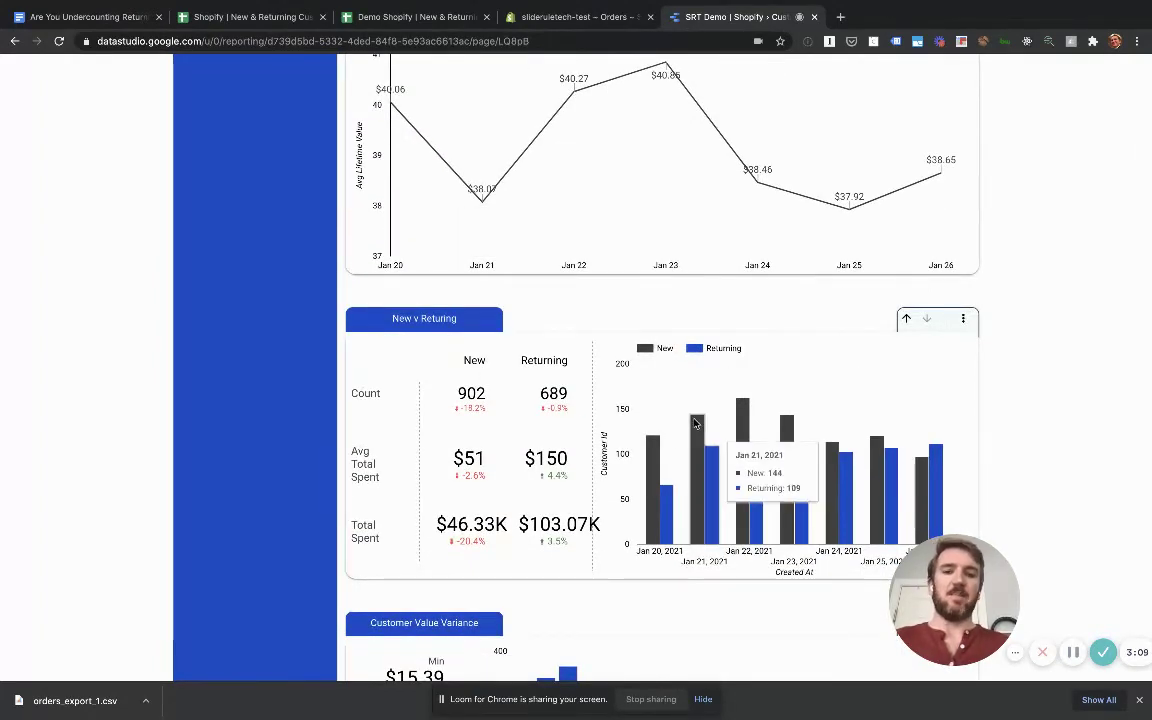
{"action": "scroll", "coordinate": [696, 424], "scroll_direction": "down", "scroll_amount": 1}
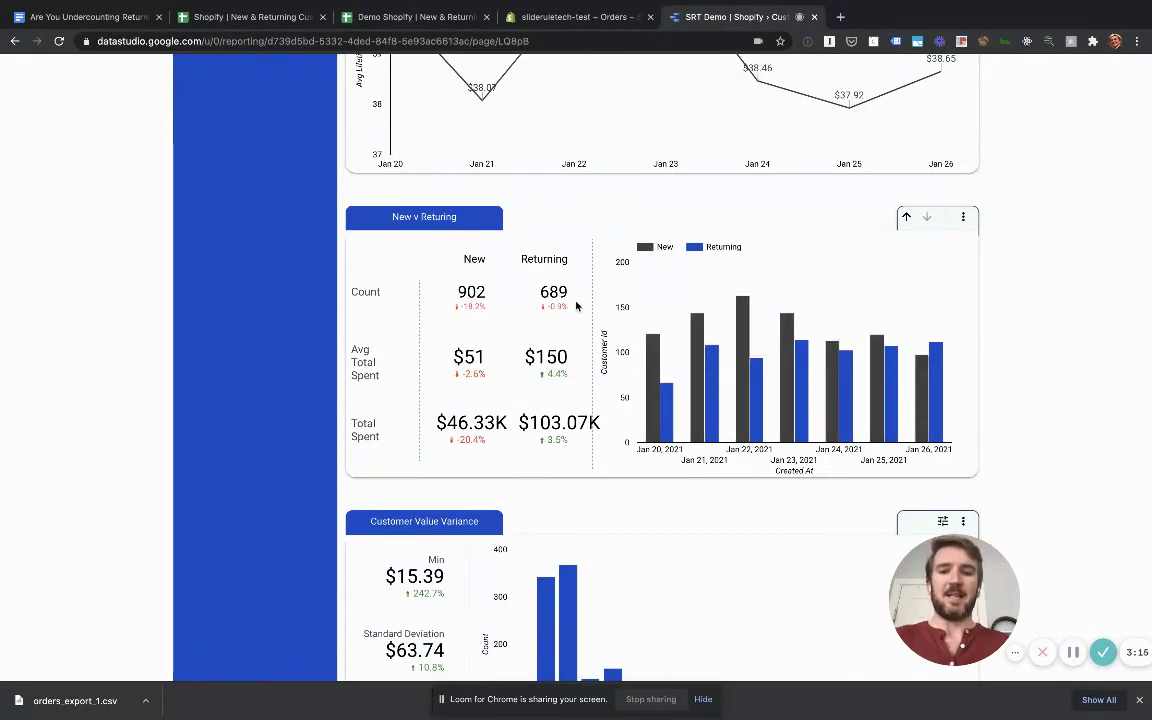
{"action": "scroll", "coordinate": [740, 372], "scroll_direction": "down", "scroll_amount": 2}
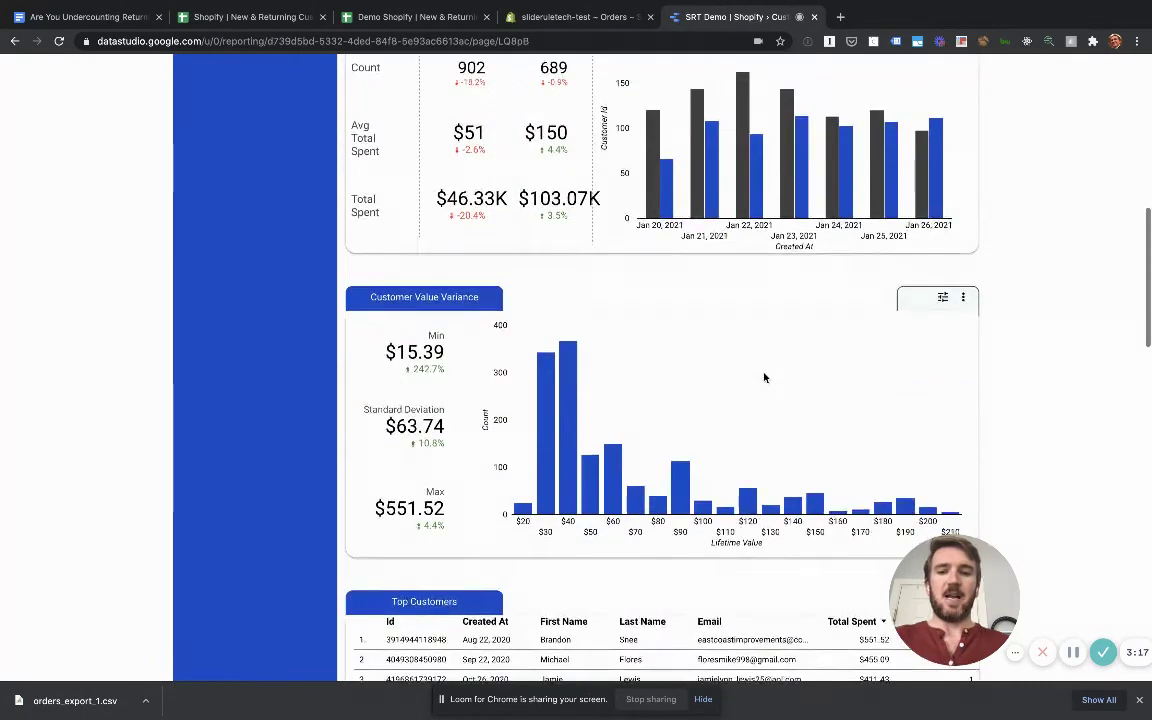
{"action": "scroll", "coordinate": [764, 377], "scroll_direction": "up", "scroll_amount": 2}
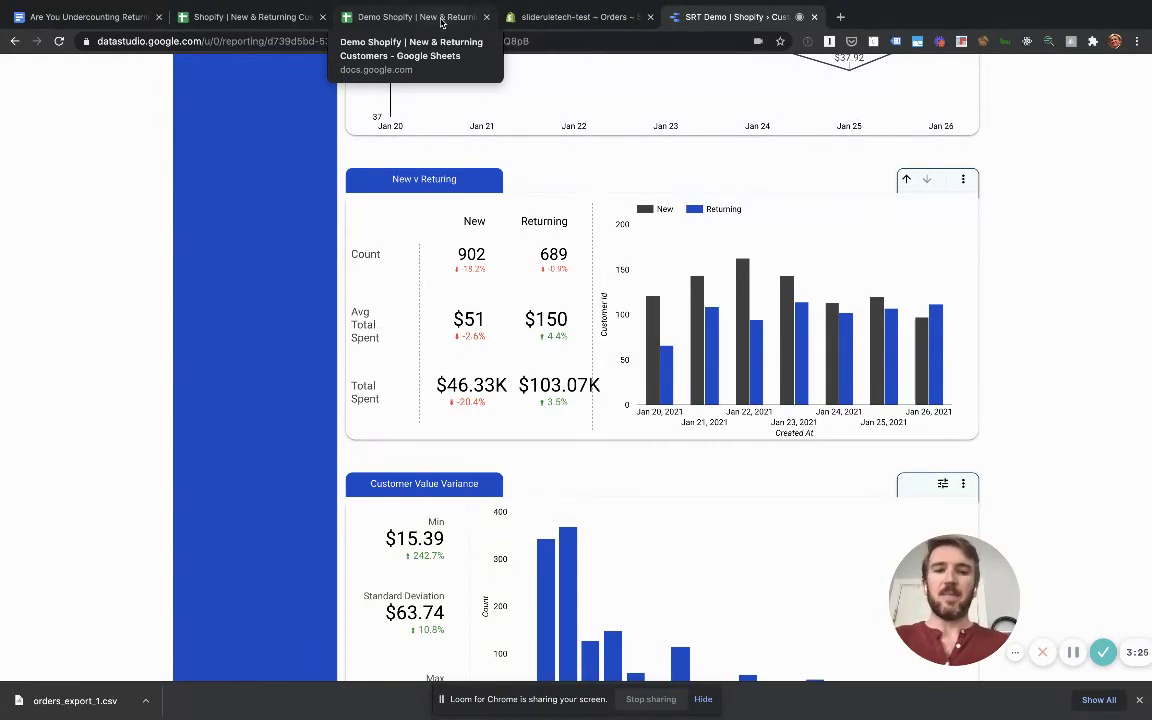
{"action": "left_click", "coordinate": [370, 16]}
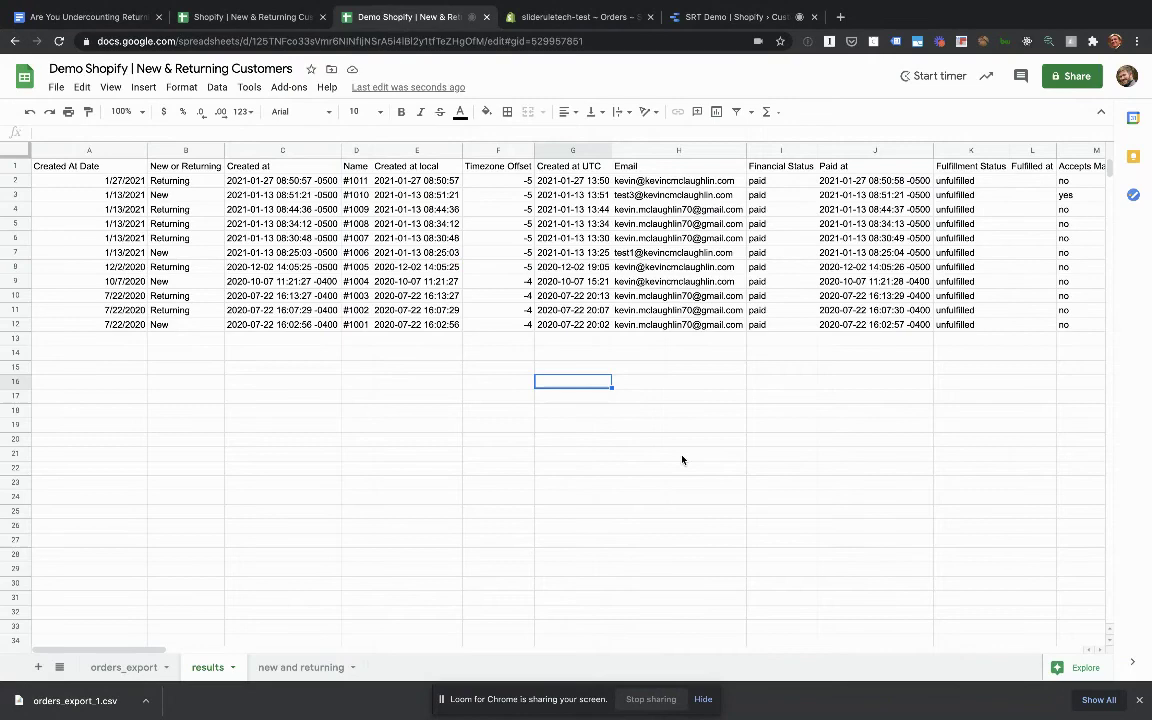